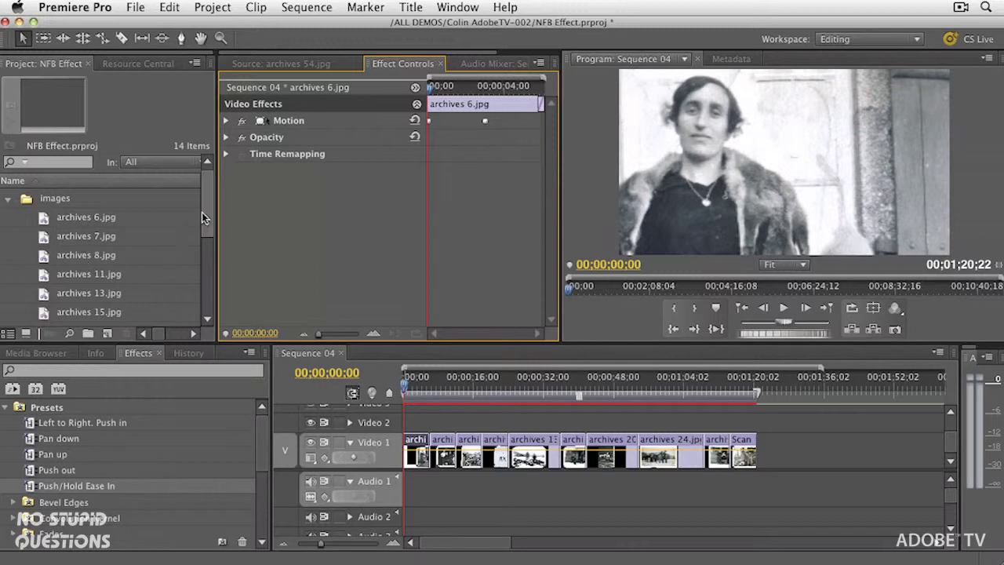
Step: Show project items as thumbnails, browse the images bin, reposition archives 8.jpg, then close the bin
drag(201, 214, 209, 194)
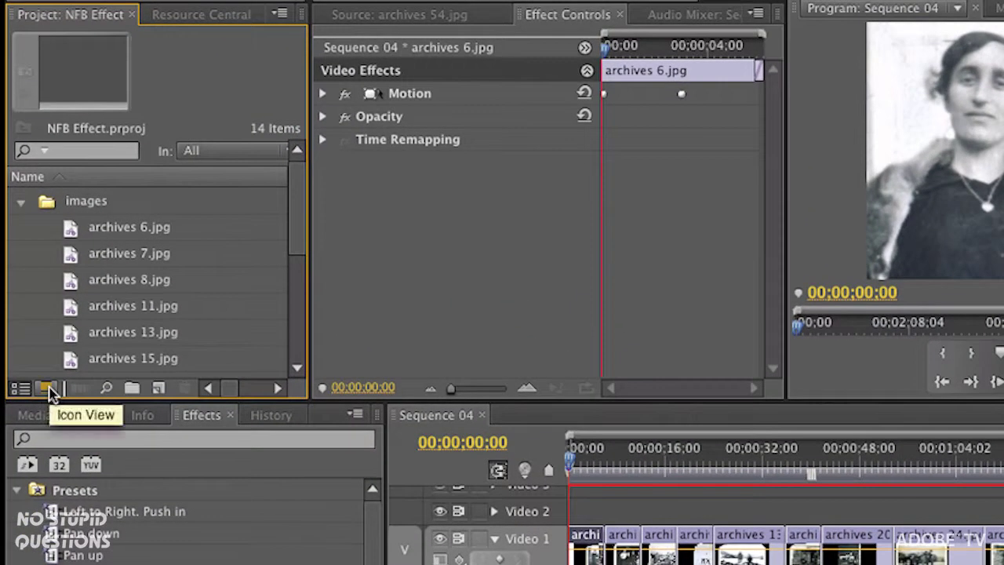
click(49, 388)
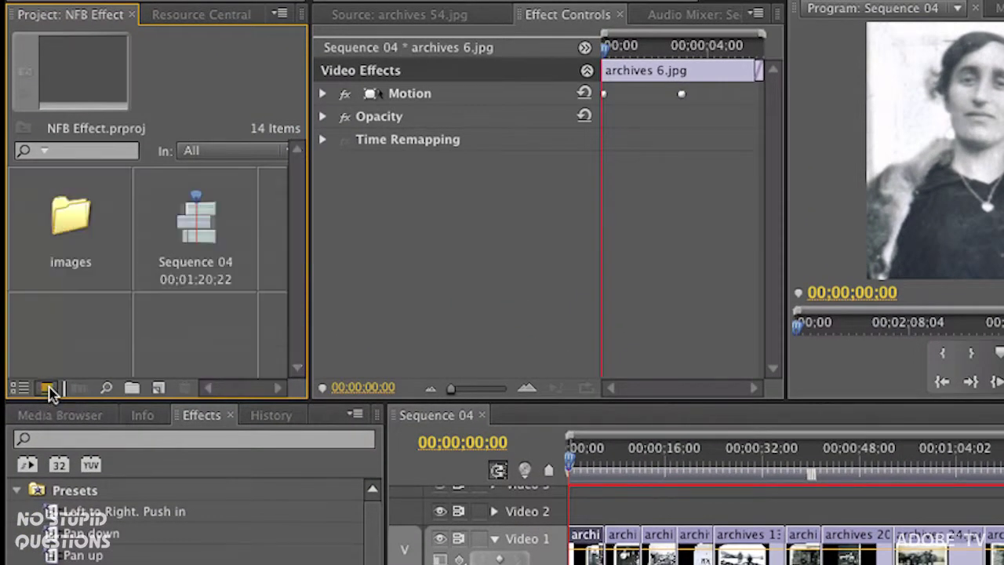
double_click(71, 207)
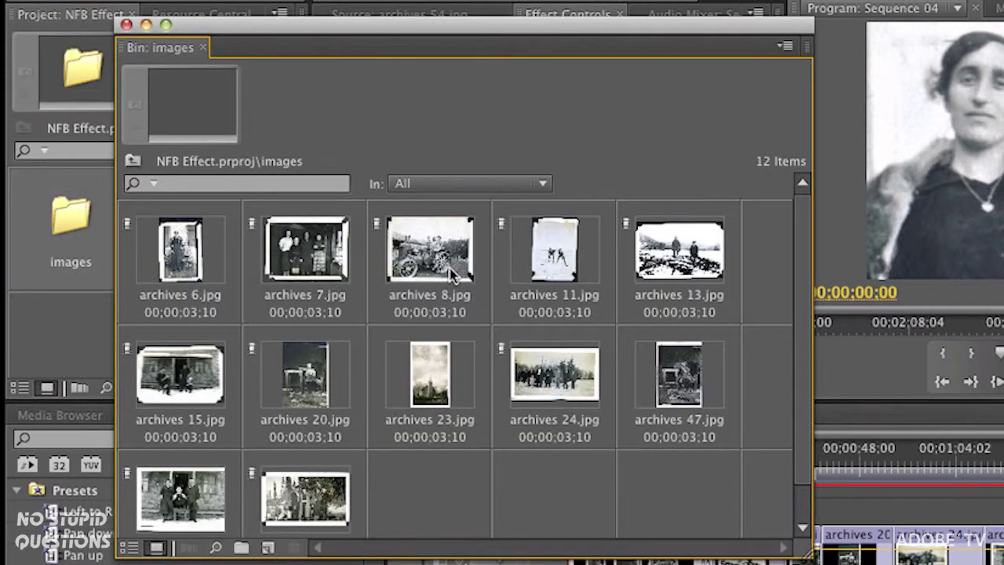
mouse_move(454, 274)
mouse_down()
mouse_move(245, 264)
mouse_move(443, 270)
mouse_up()
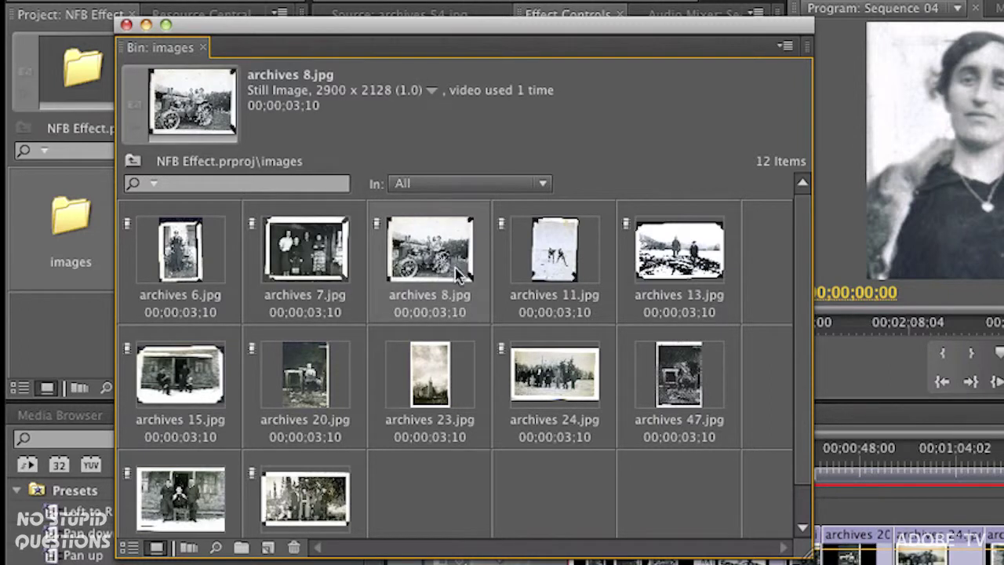
click(126, 26)
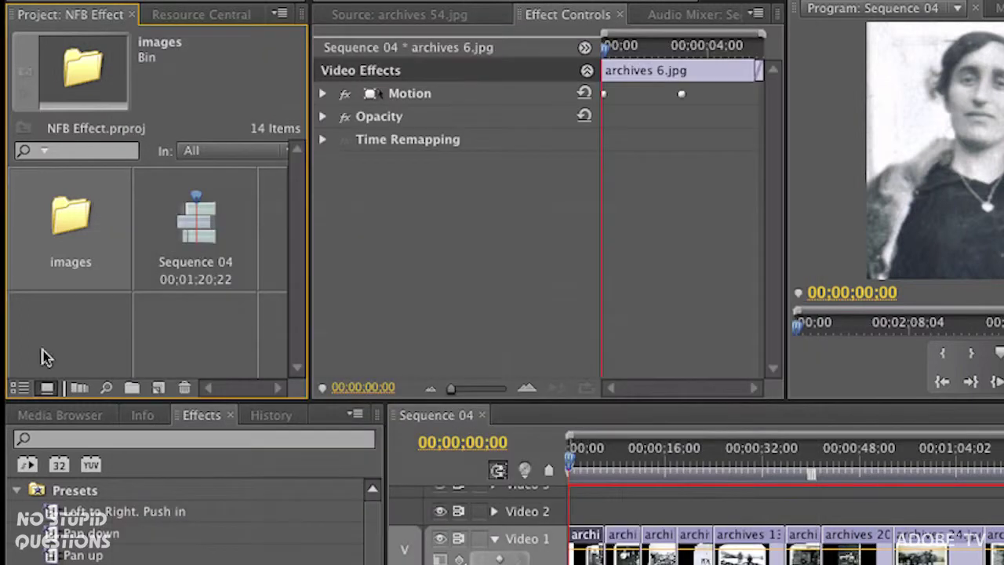
Step: Return the Project panel to List View and create Sequence 06 from the DVCPROHD 1080i60 preset
click(19, 388)
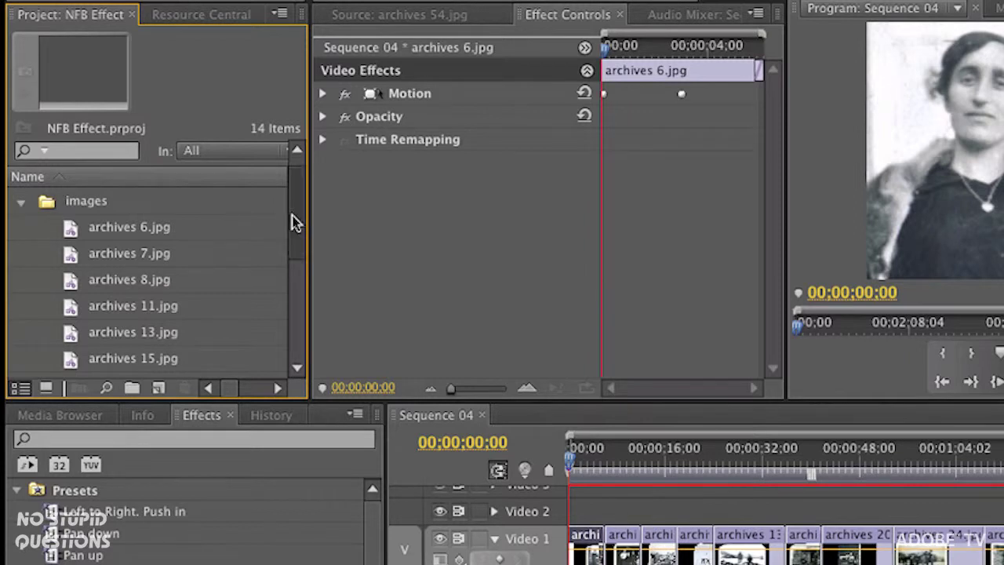
mouse_move(290, 216)
mouse_down()
mouse_move(292, 325)
mouse_move(293, 197)
mouse_up()
click(157, 391)
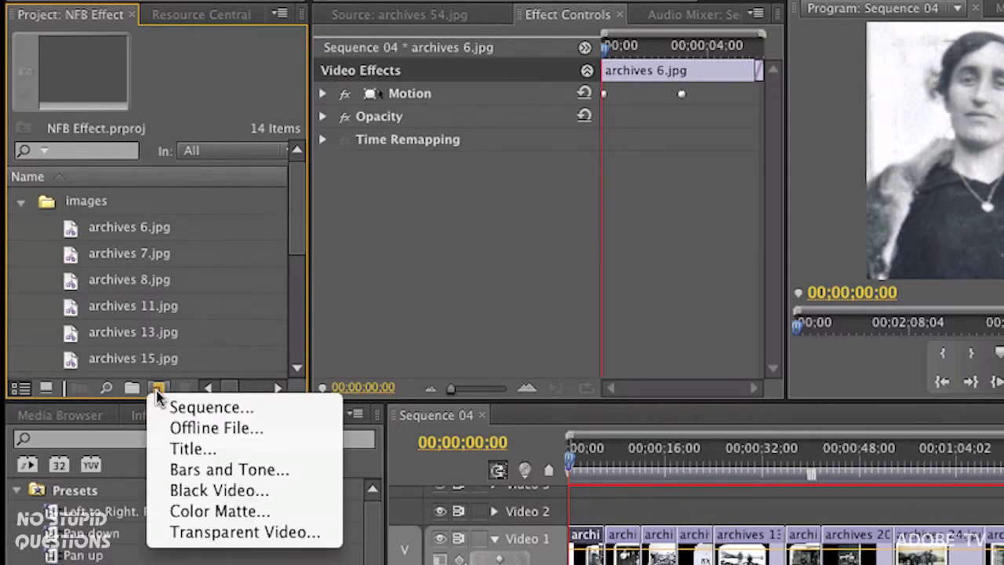
click(206, 407)
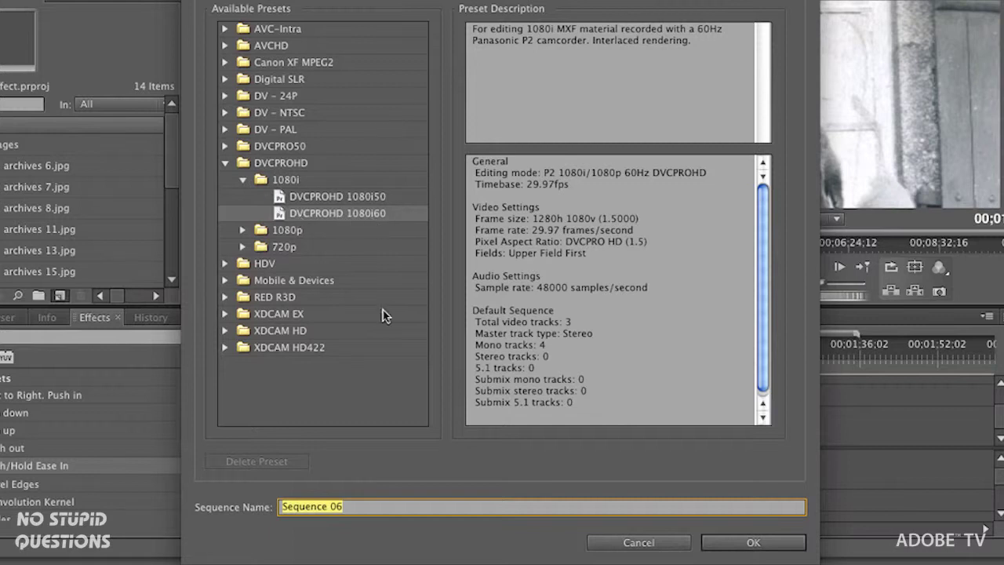
click(768, 545)
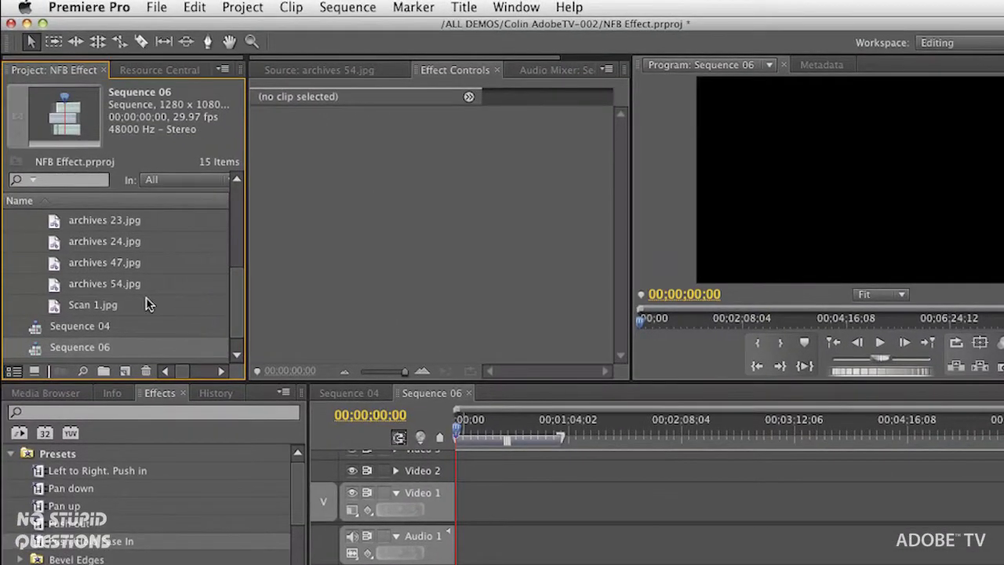
Step: Automate the selected archive photos into Sequence 06 using Sort Order and Sequentially placement
drag(145, 305, 114, 237)
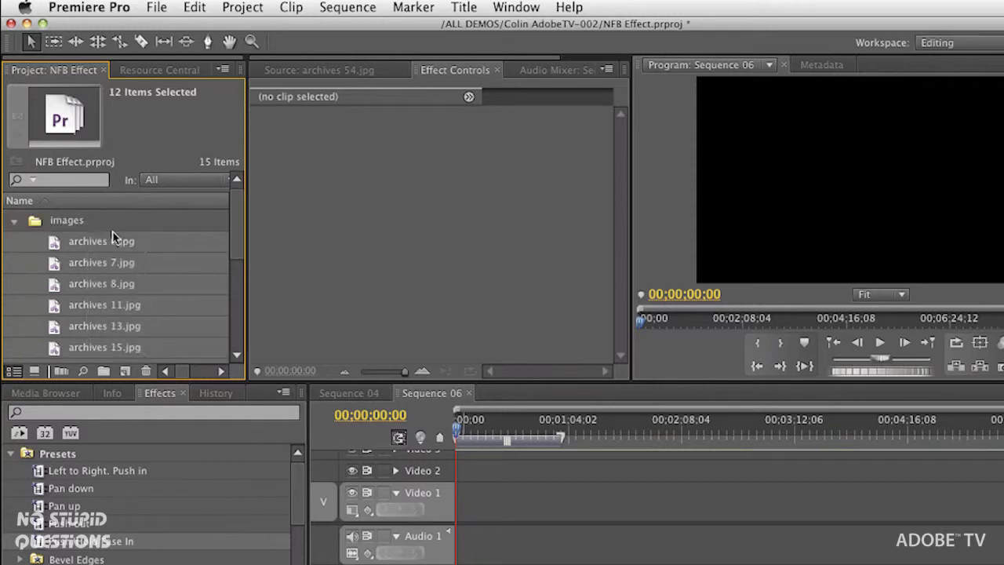
click(257, 5)
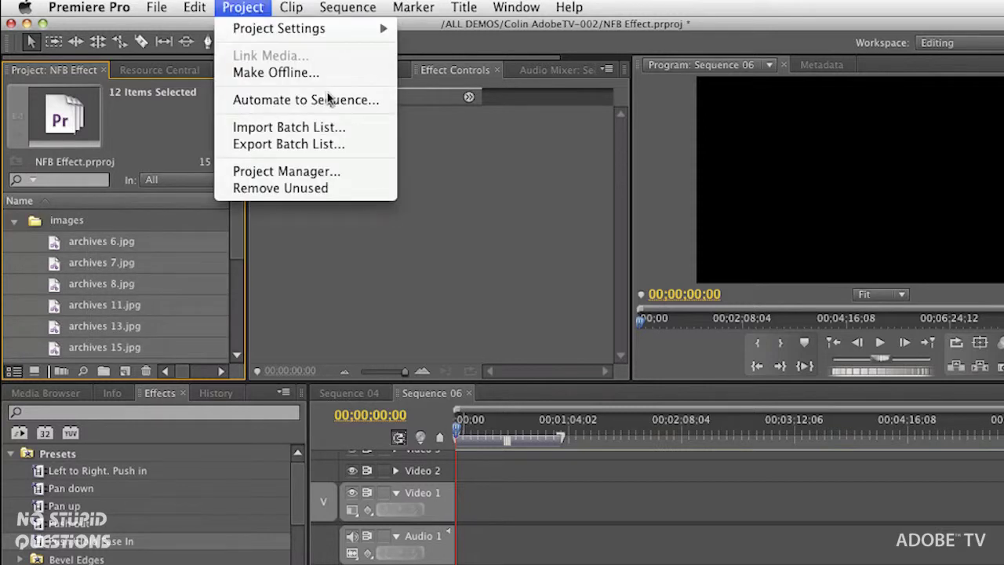
click(388, 107)
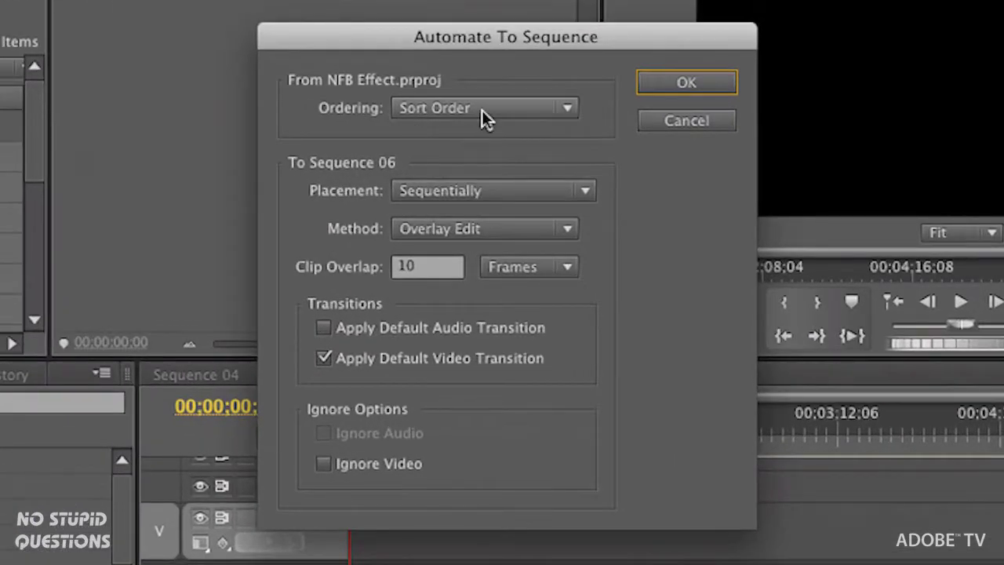
click(482, 111)
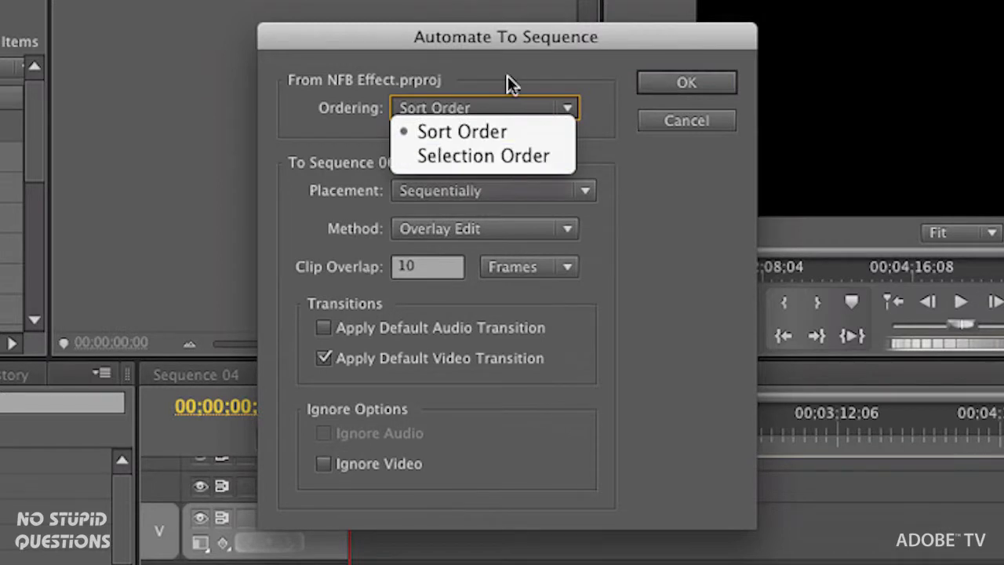
click(638, 179)
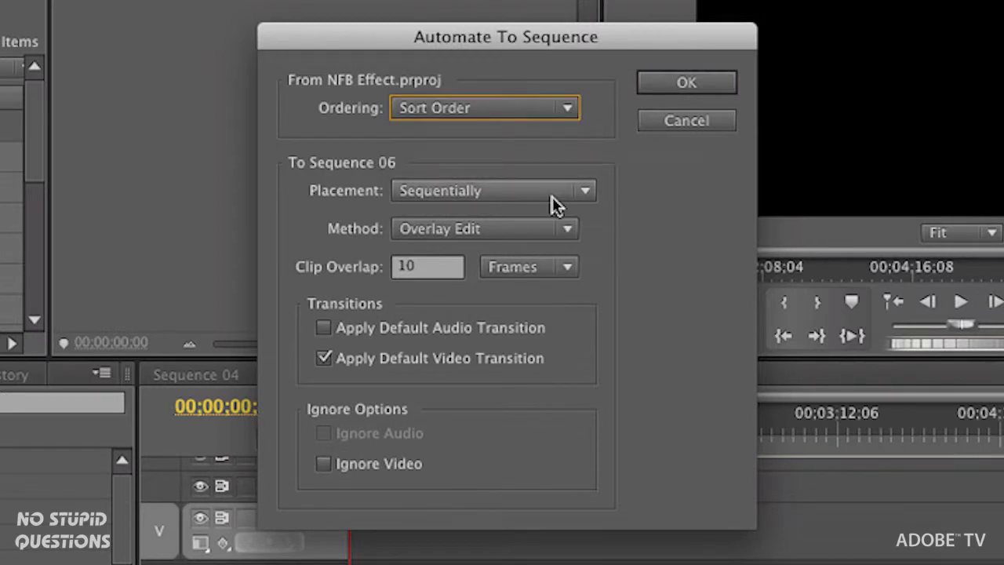
click(501, 186)
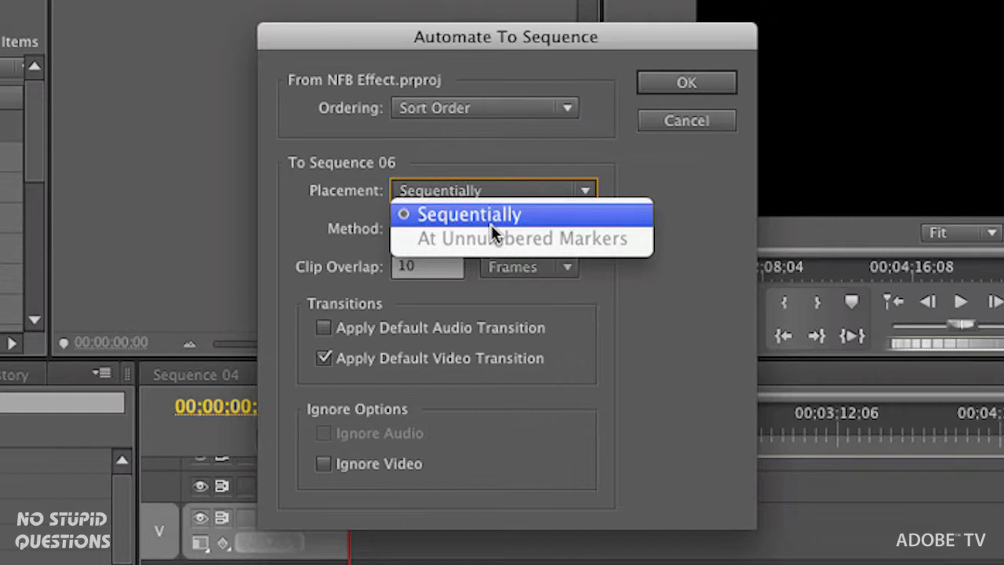
click(657, 237)
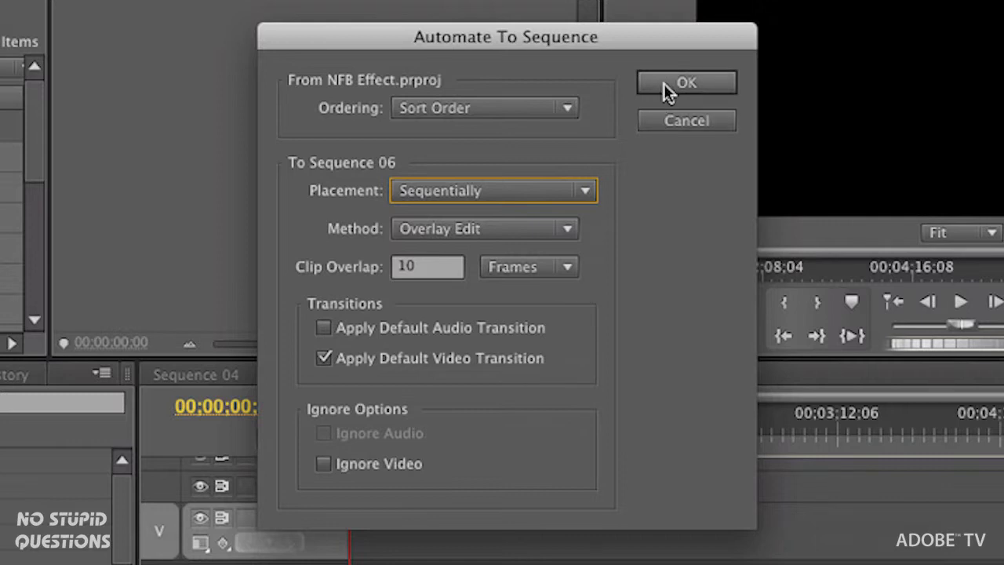
click(663, 83)
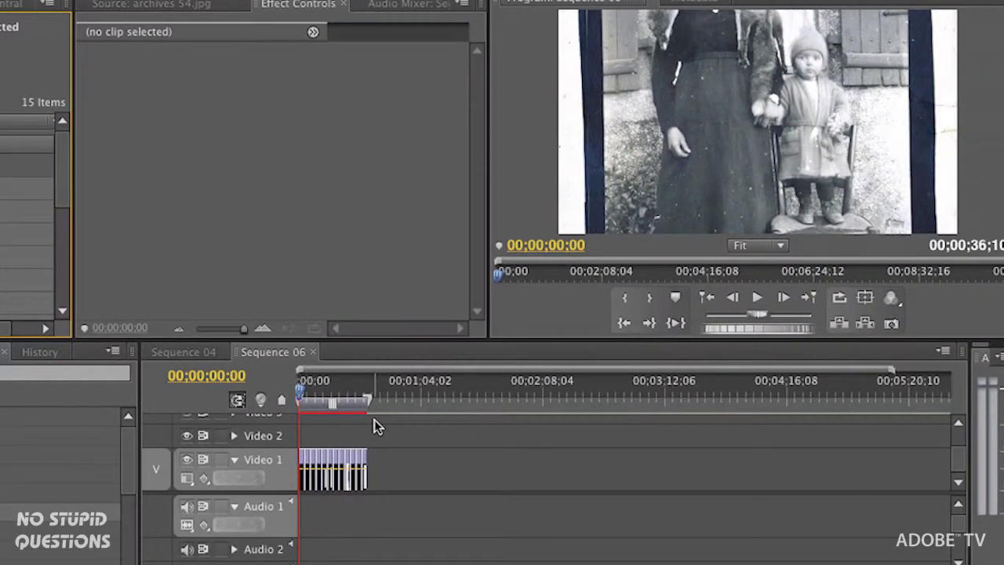
Step: Scale all Video 1 photos in Sequence 06 to frame size and play them back to check
key(backslash)
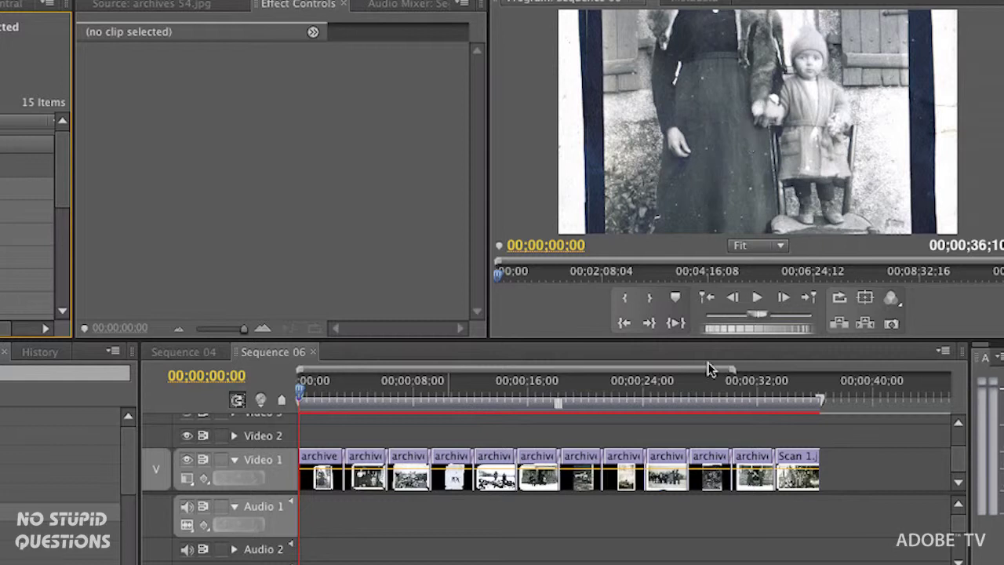
click(833, 445)
drag(812, 445, 328, 481)
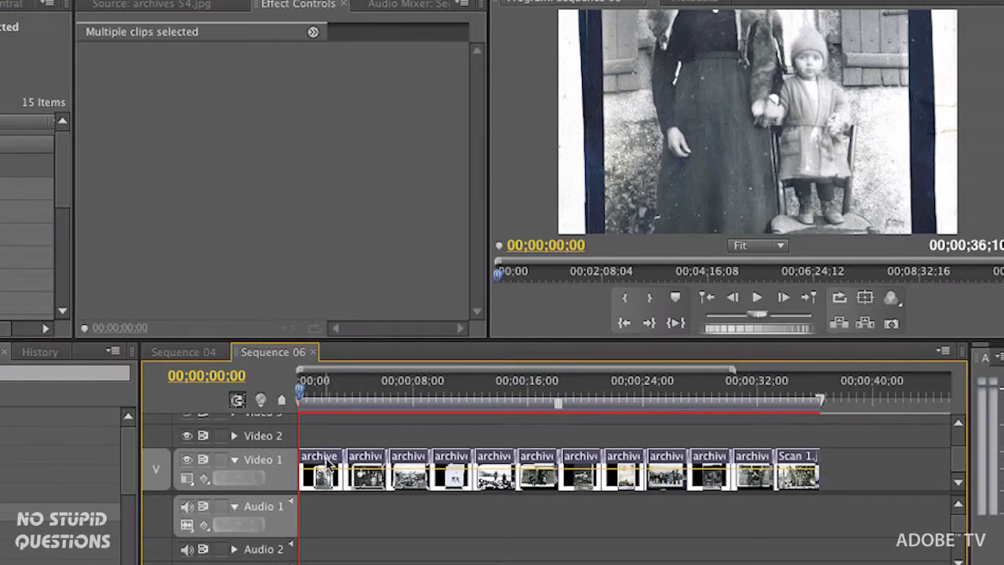
right_click(328, 461)
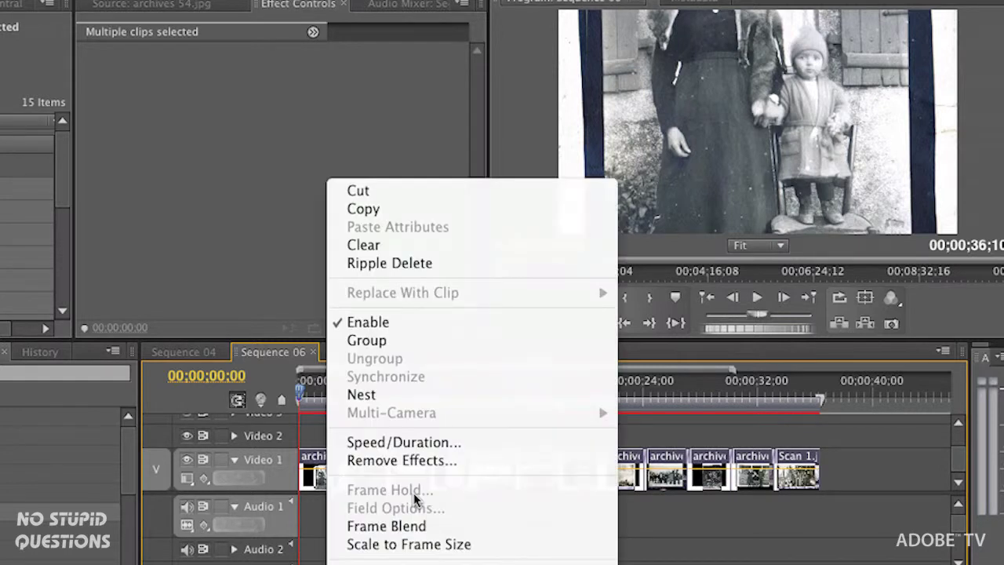
click(491, 545)
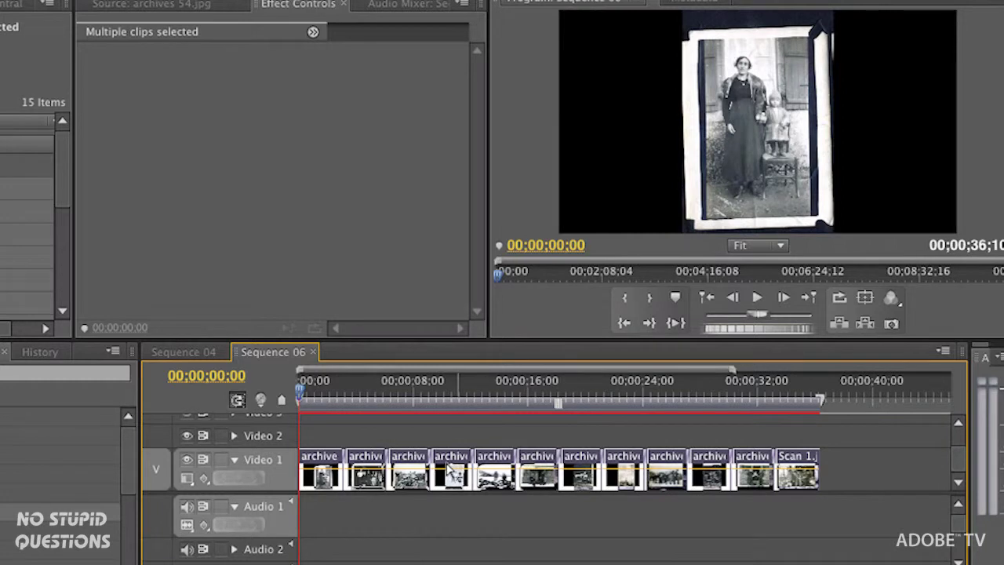
key(space)
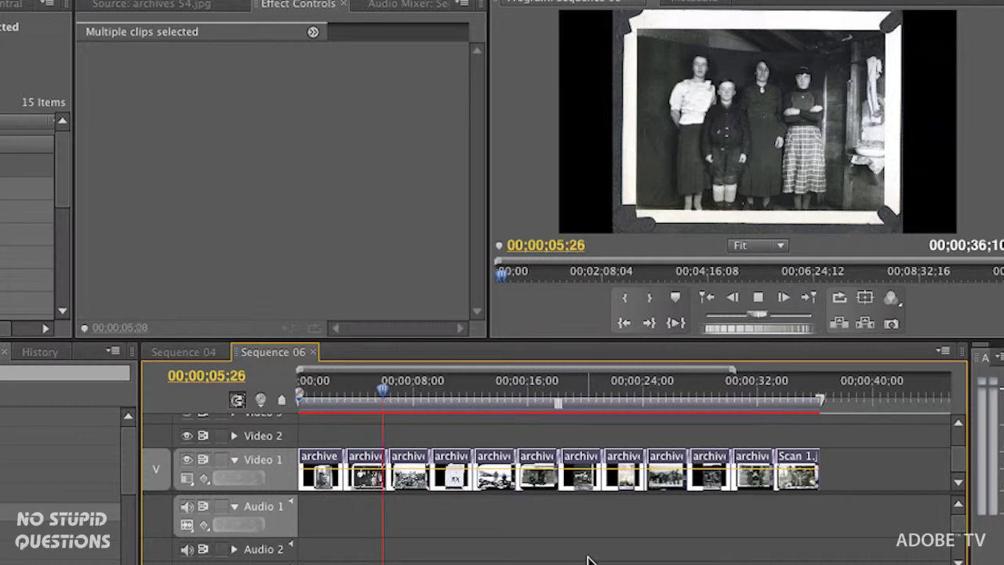
key(space)
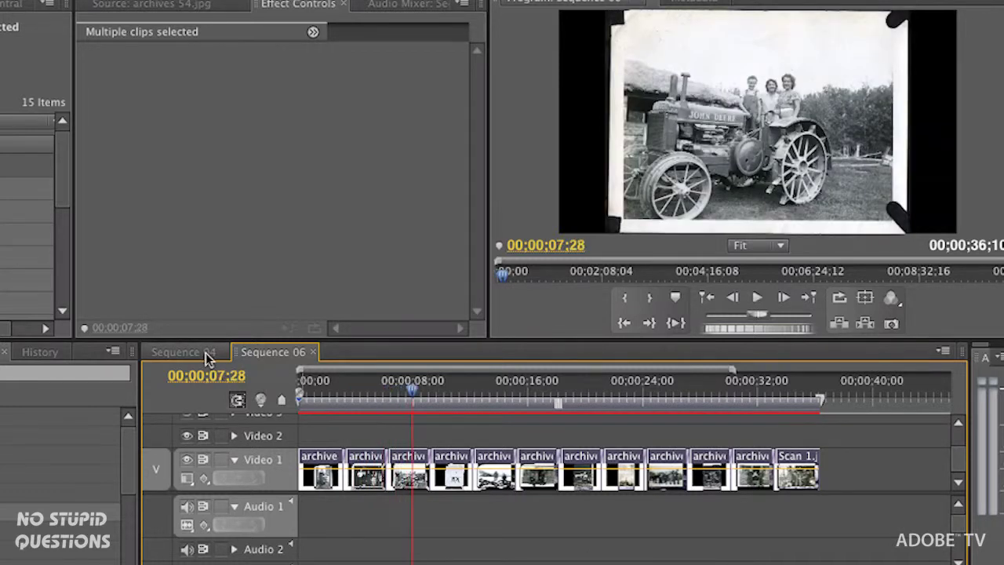
Step: Scrub and play through Sequence 04's panning photo slideshow, then return to Sequence 06
click(206, 354)
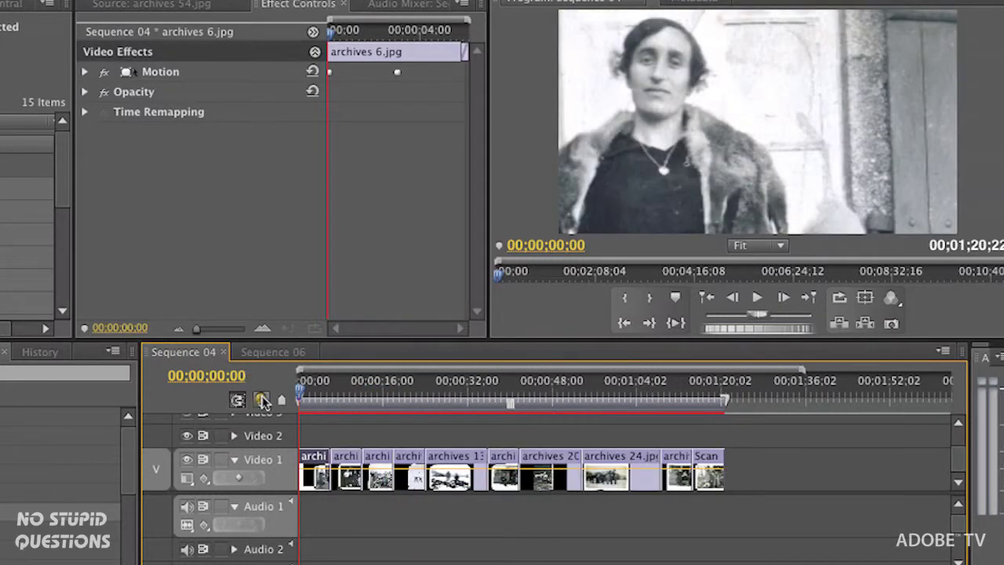
drag(385, 387, 426, 385)
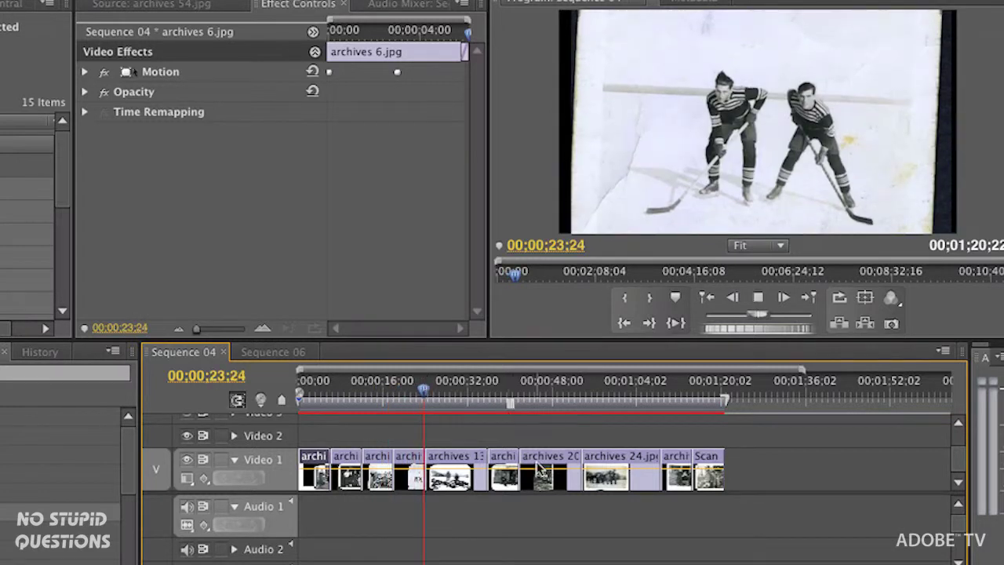
key(space)
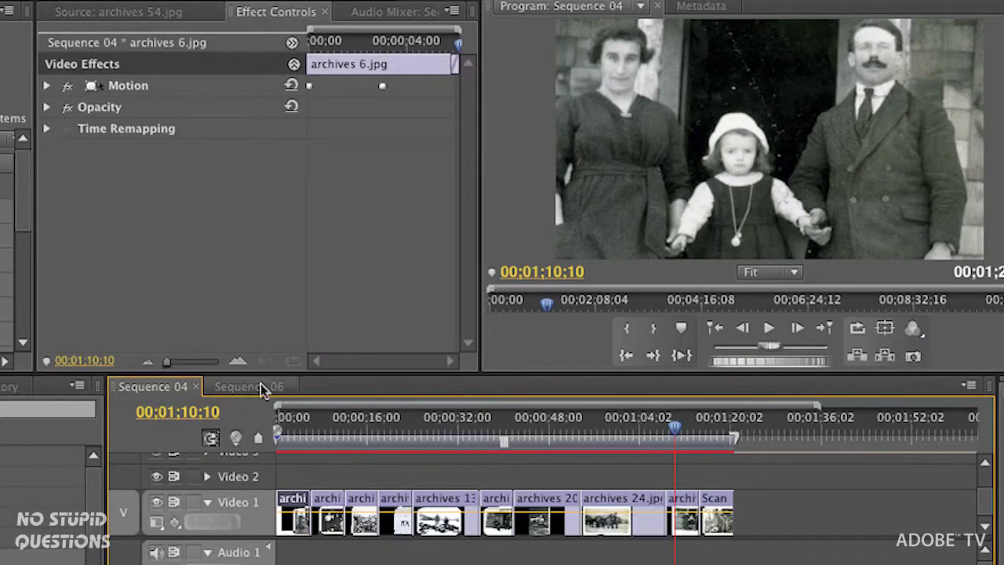
click(261, 385)
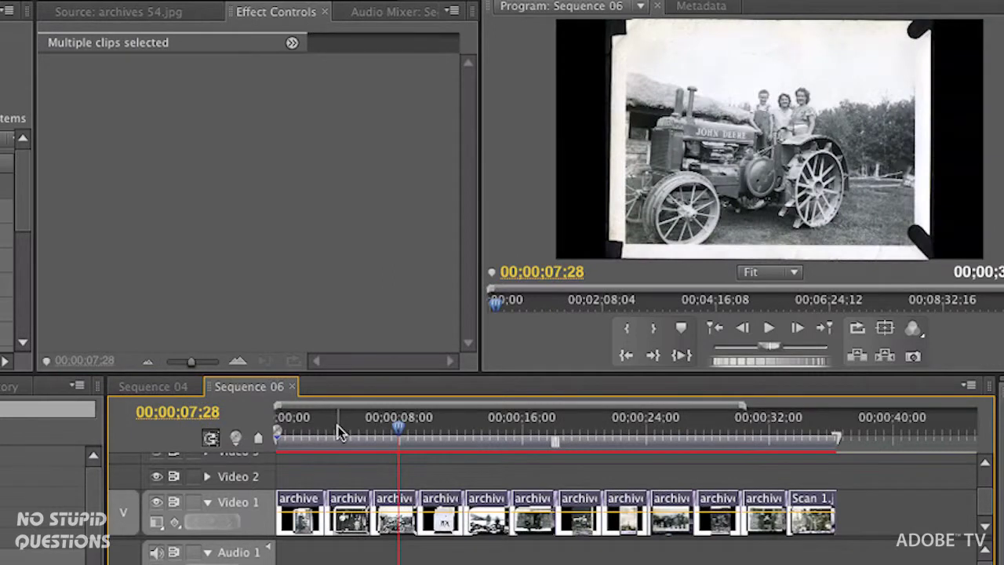
Step: Scrub through Sequence 06, deselect all clips, and select the archives 13 clip
drag(339, 435, 492, 443)
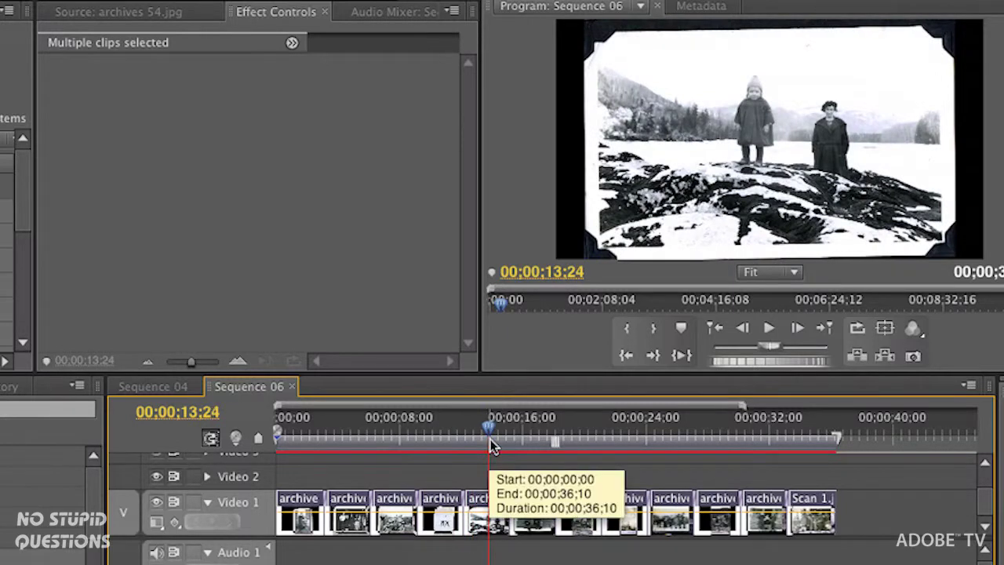
click(481, 540)
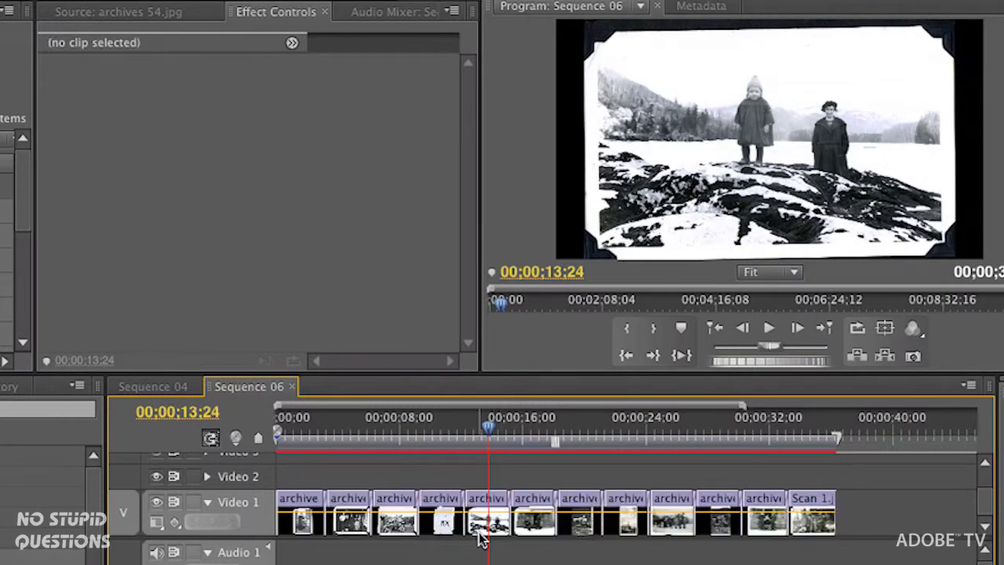
click(485, 499)
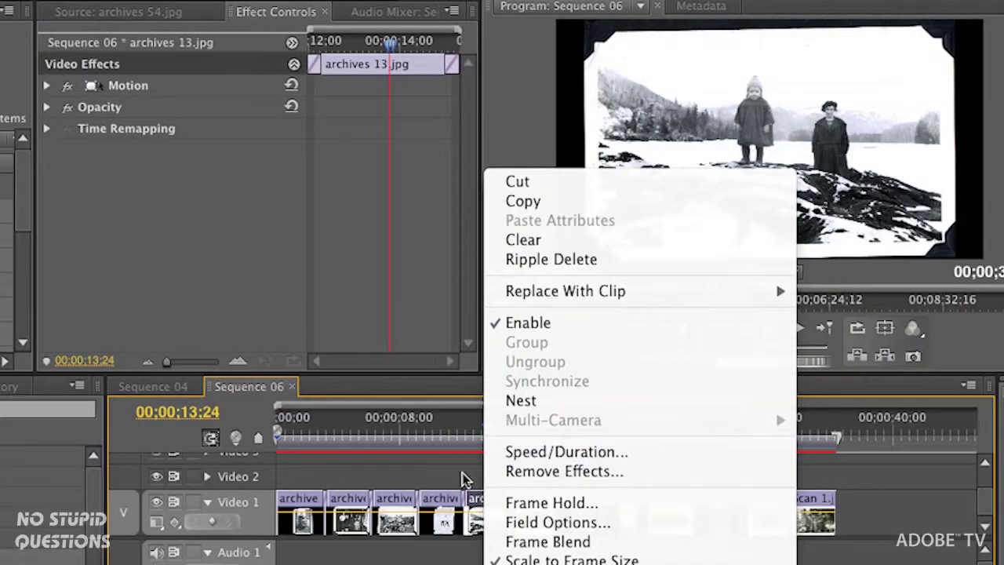
Step: Set archives 13.jpg's duration to 00;00;13;00 with Ripple Edit shifting trailing clips
click(609, 452)
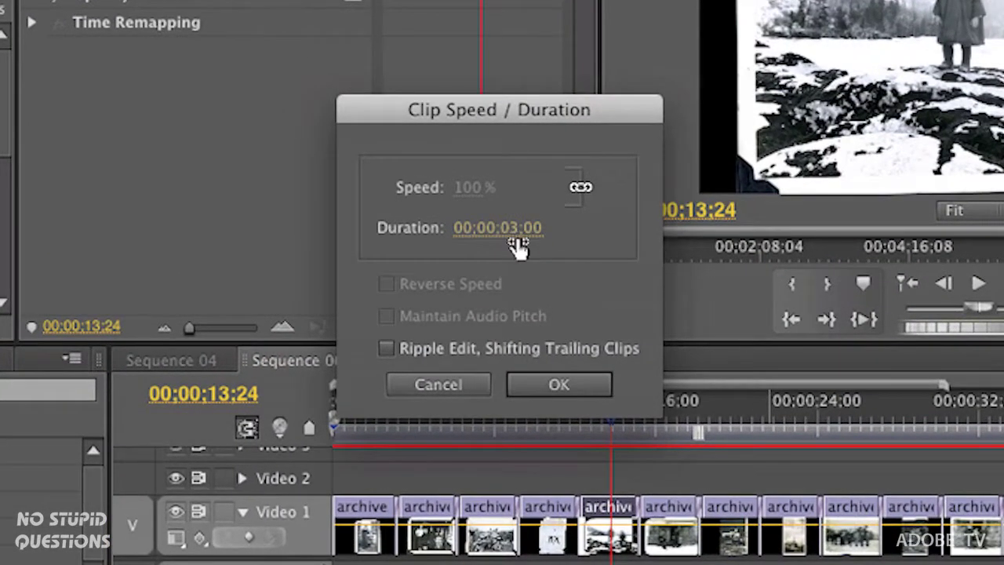
click(506, 246)
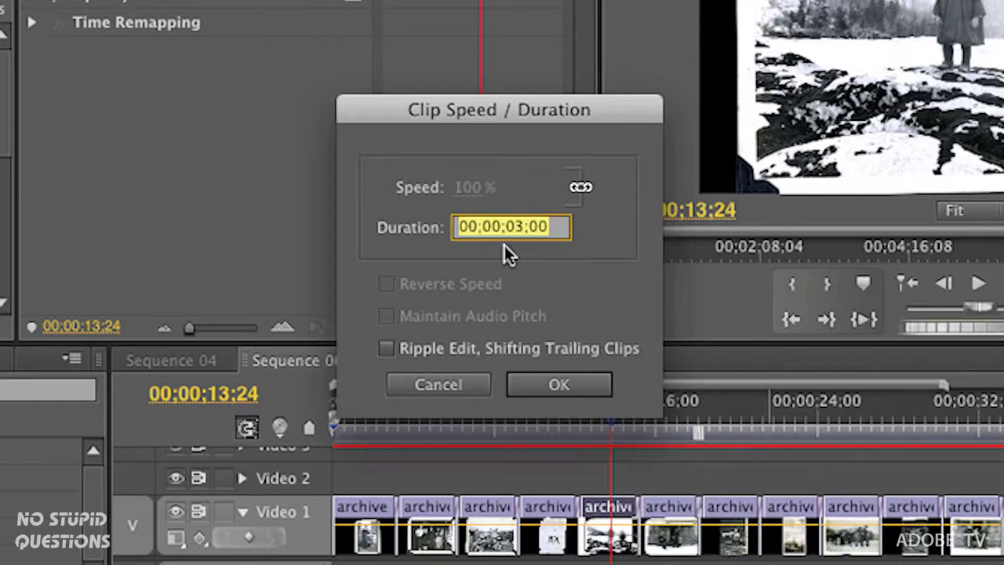
double_click(509, 245)
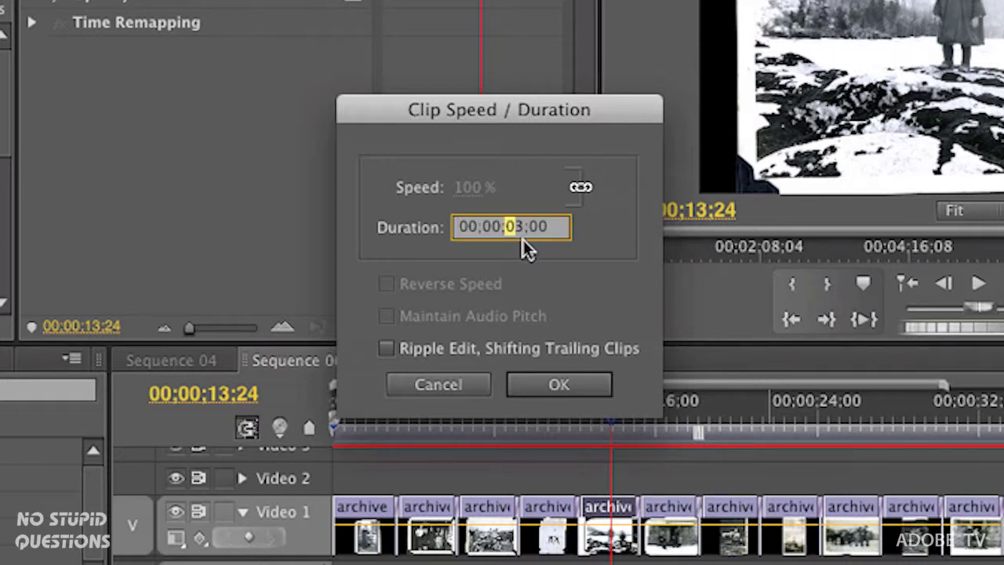
text(13)
click(413, 352)
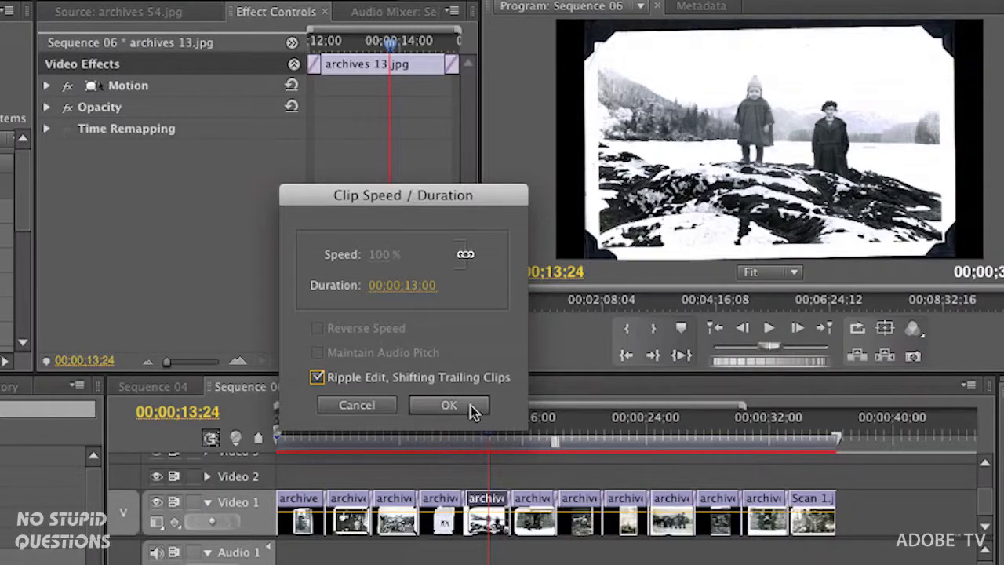
click(471, 405)
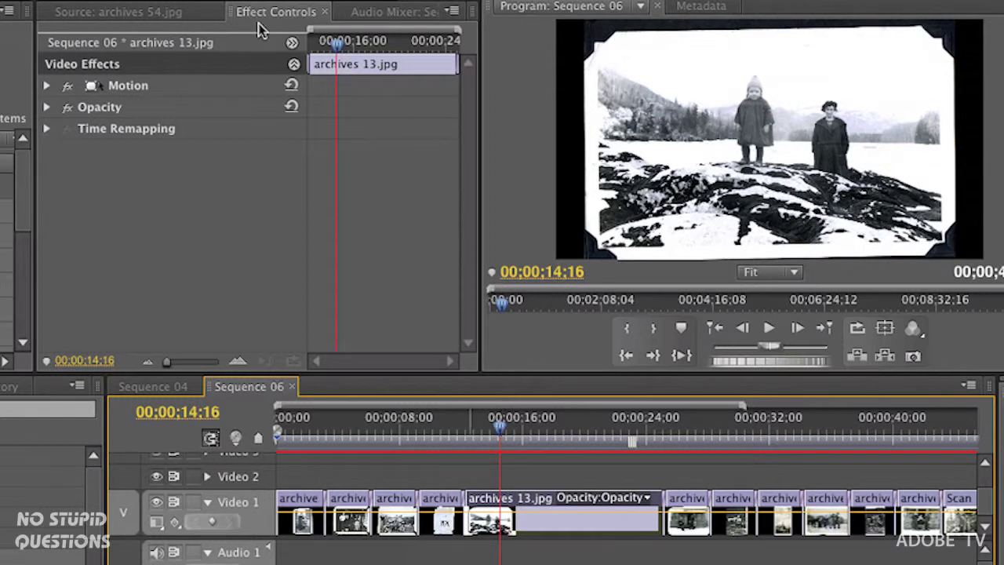
Step: Expand Motion for archives 13.jpg in Effect Controls and jump to the clip's first frame
click(282, 16)
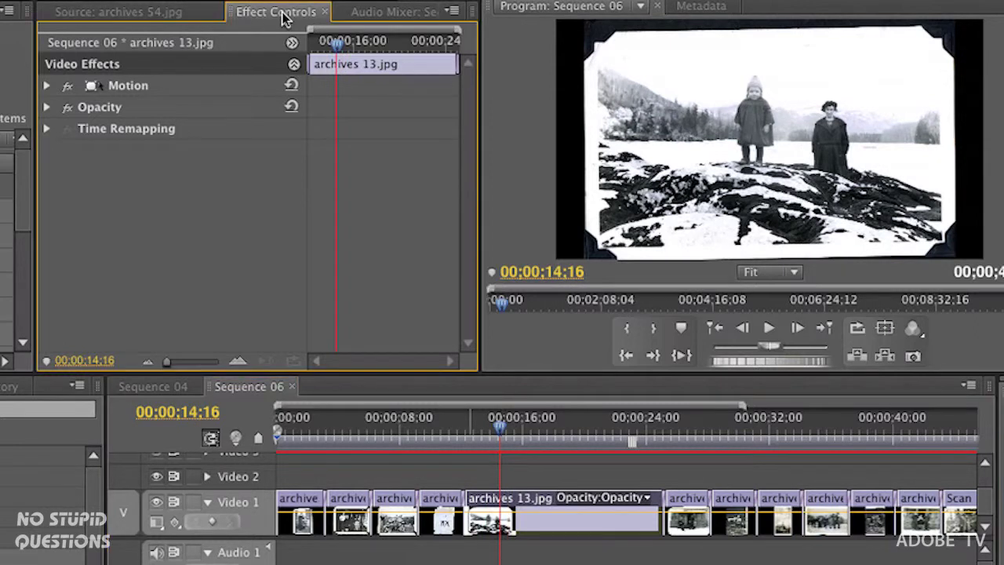
click(45, 86)
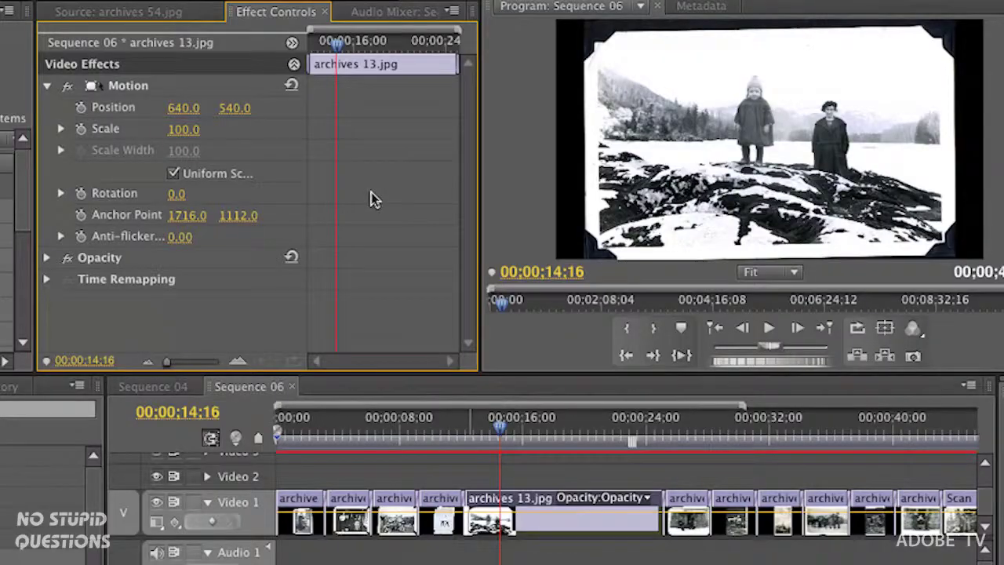
key(Up)
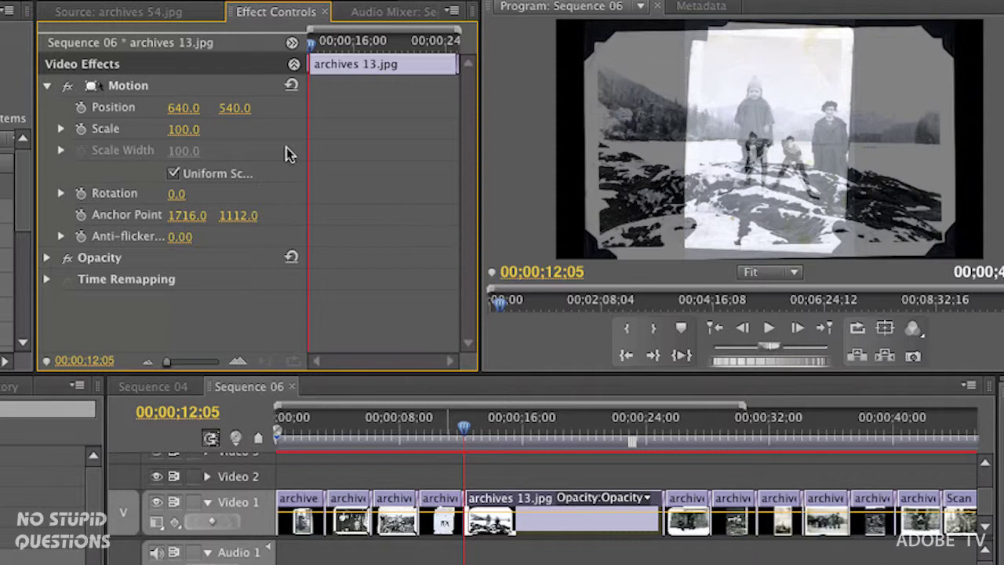
Step: Keyframe archives 13.jpg's start at Scale 567 and Position -352, 1185 on the woman's face
click(81, 109)
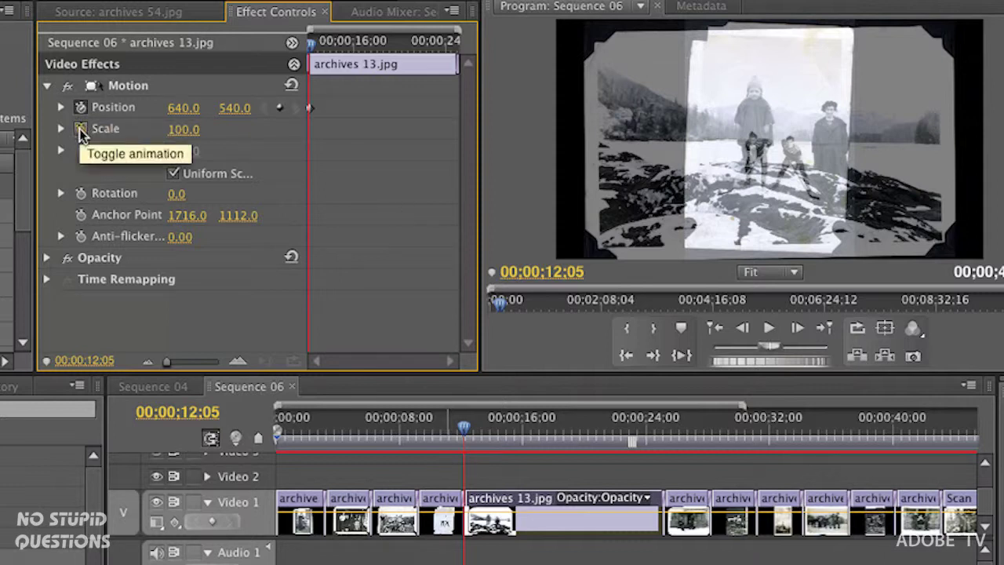
click(80, 129)
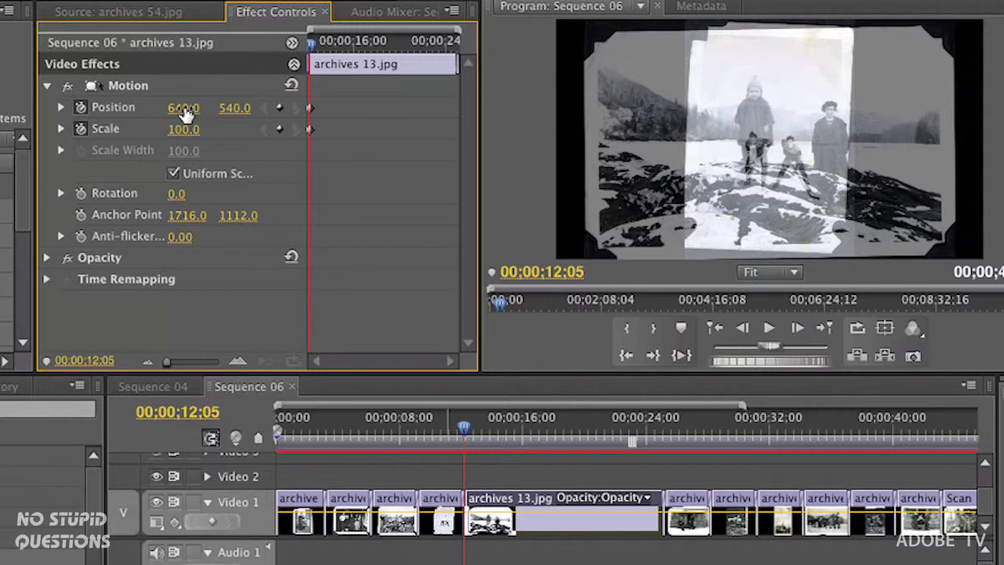
drag(183, 107, 222, 161)
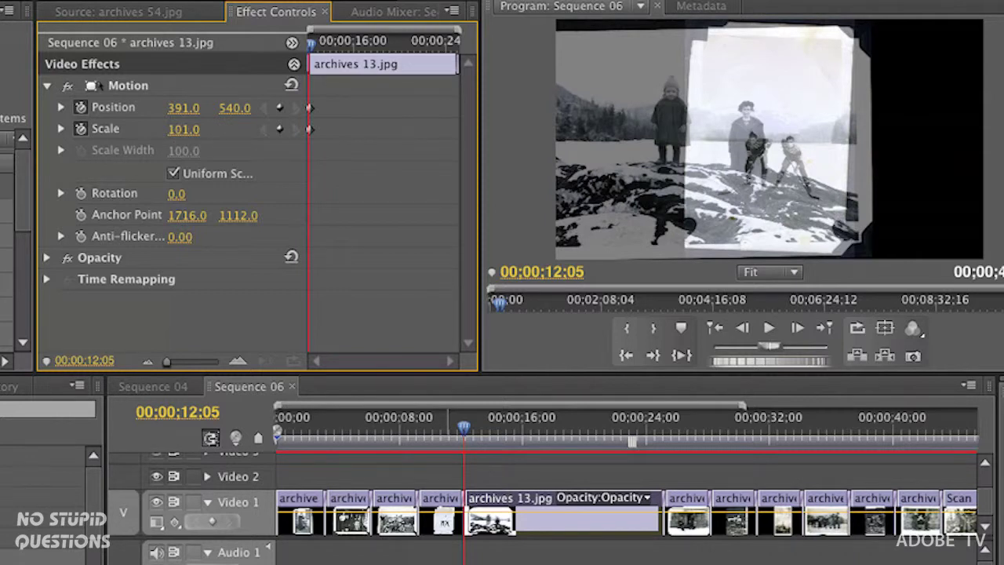
drag(184, 128, 381, 129)
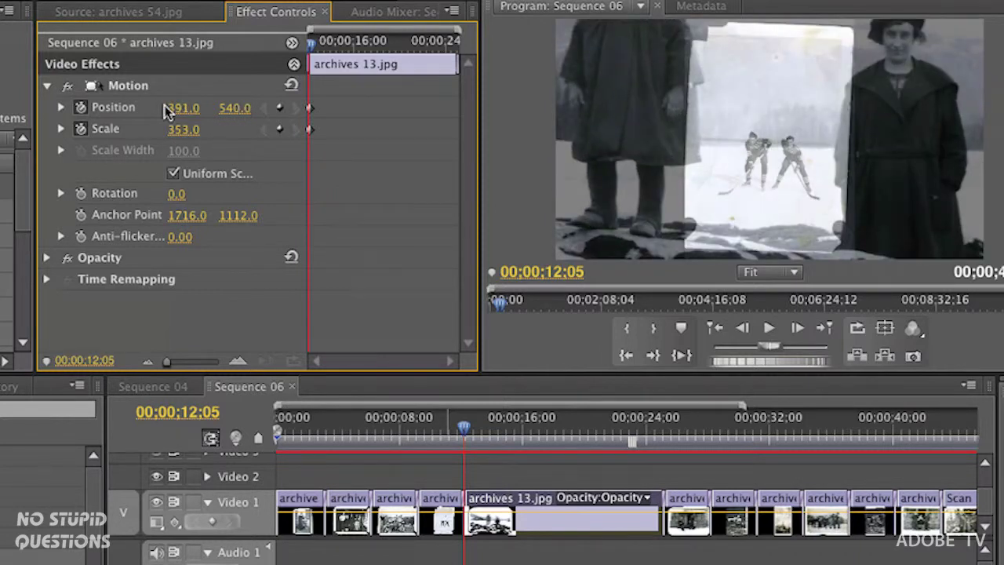
drag(183, 107, 490, 113)
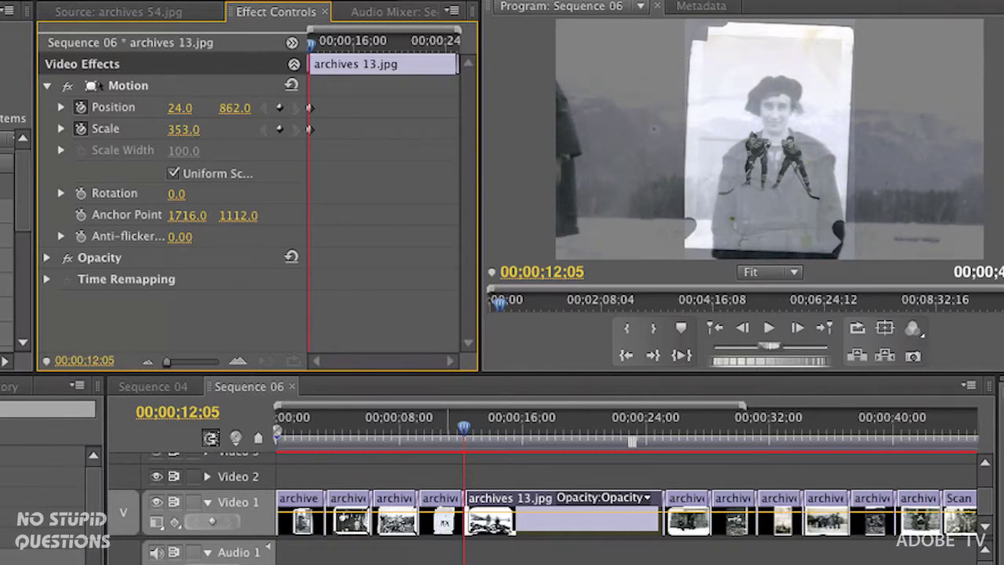
drag(183, 130, 241, 105)
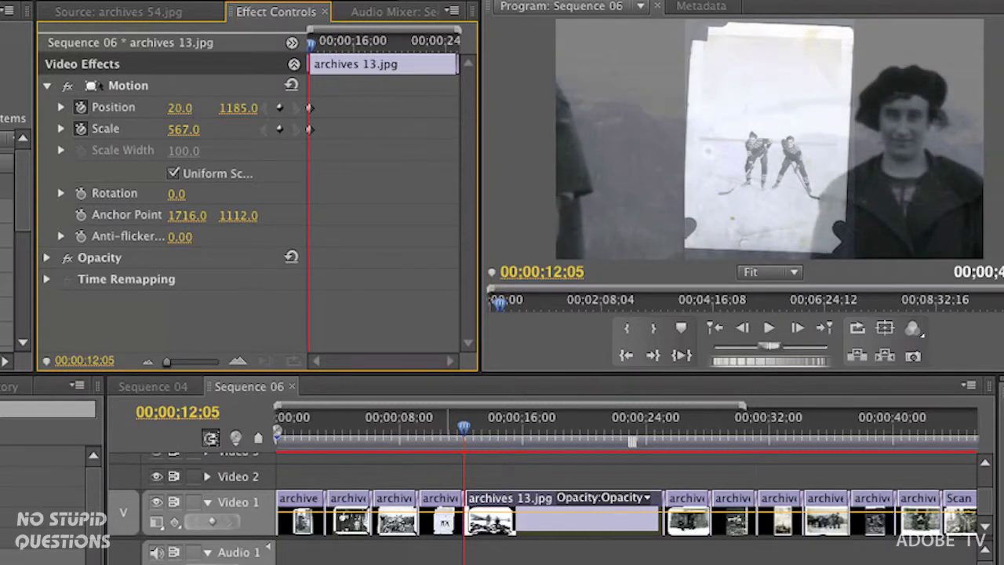
drag(180, 107, 78, 107)
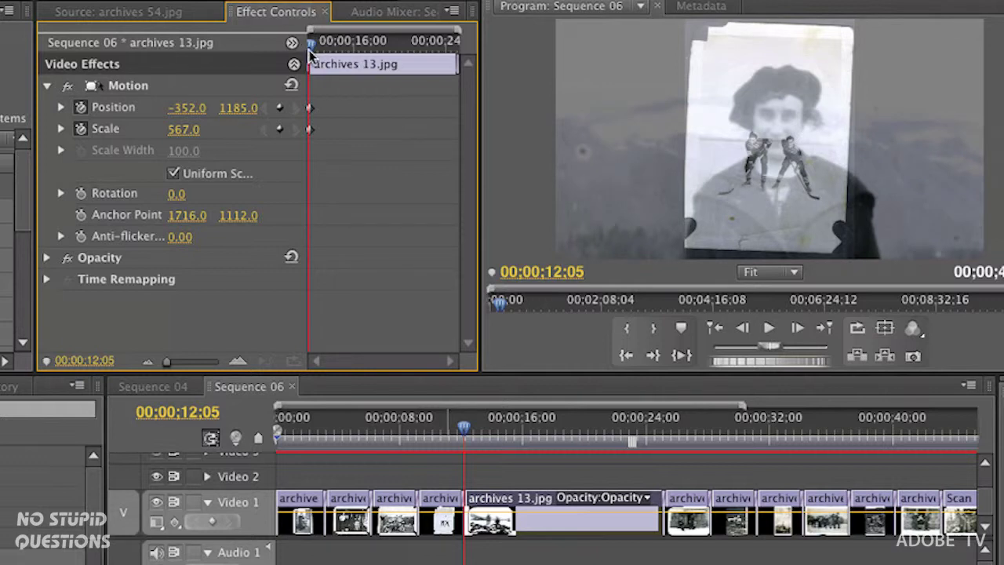
drag(309, 45, 403, 49)
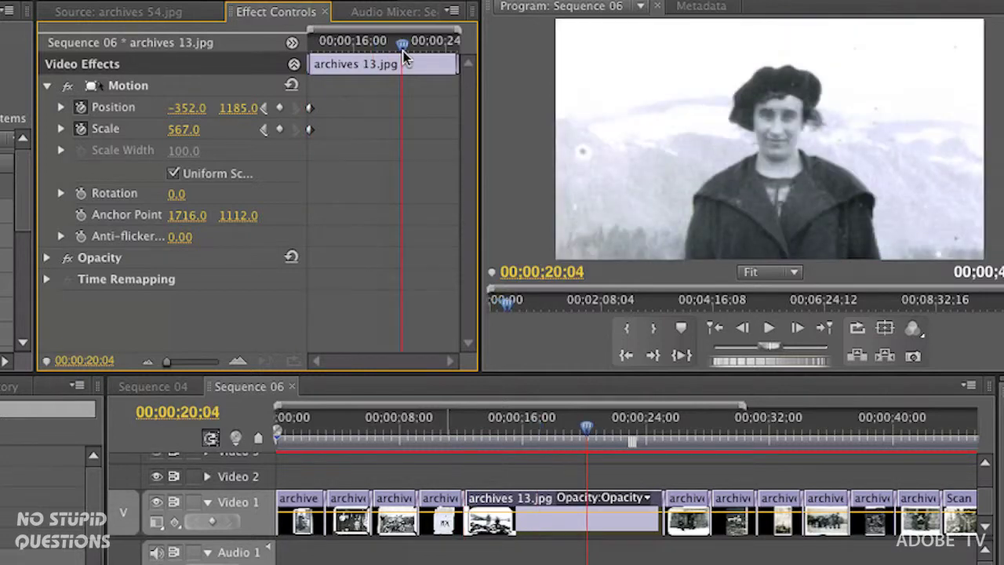
drag(180, 132, 147, 132)
drag(194, 106, 159, 129)
click(641, 105)
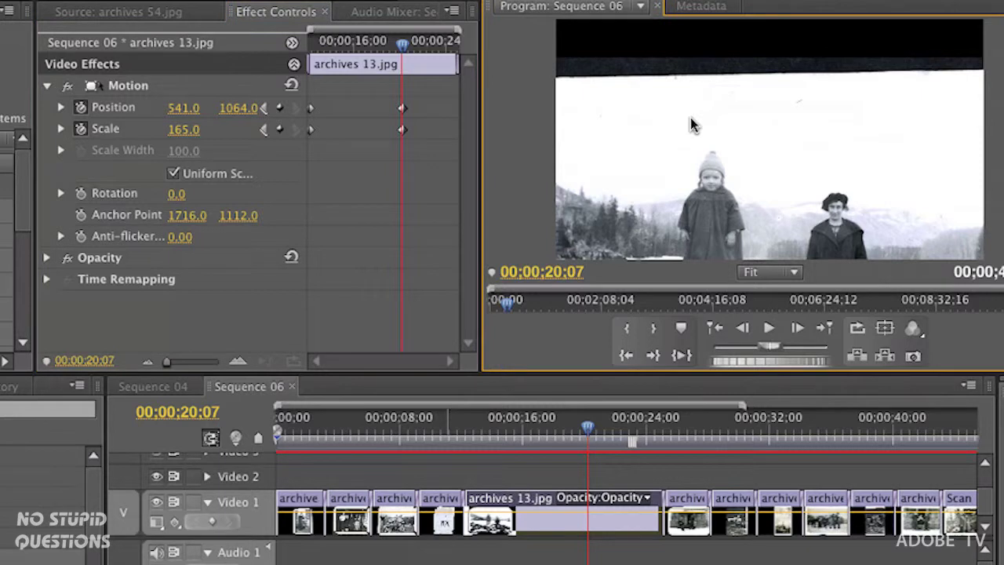
double_click(706, 106)
drag(701, 139, 717, 81)
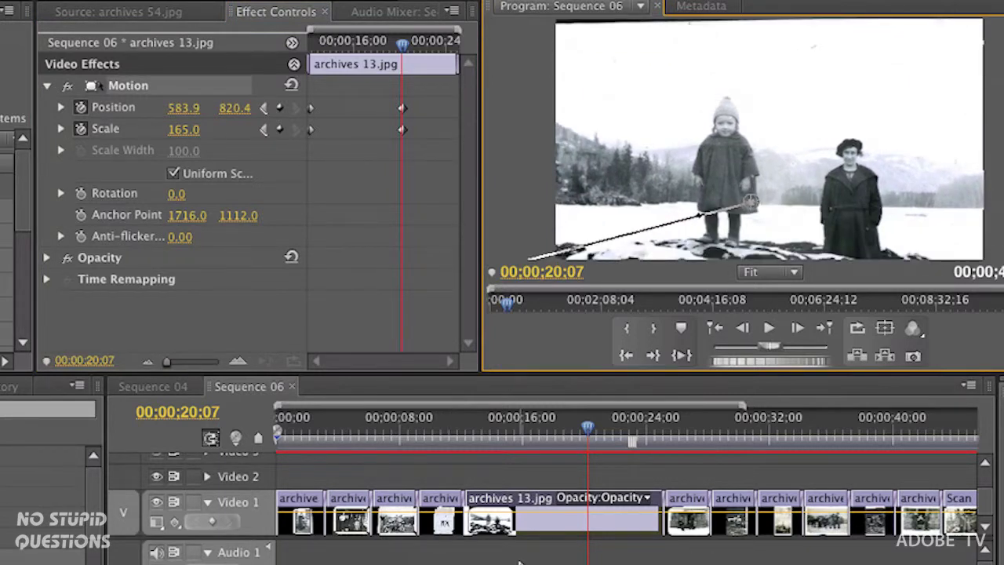
mouse_move(402, 45)
mouse_down()
mouse_move(323, 45)
mouse_move(401, 50)
mouse_up()
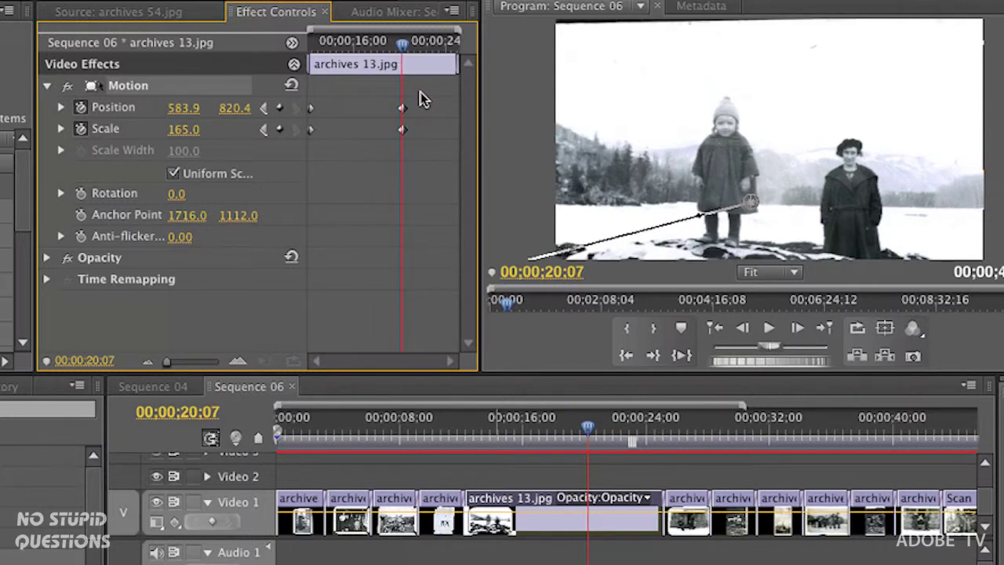
drag(430, 91, 403, 141)
Step: Apply Ease In temporal interpolation to the final Position and Scale keyframes
right_click(404, 134)
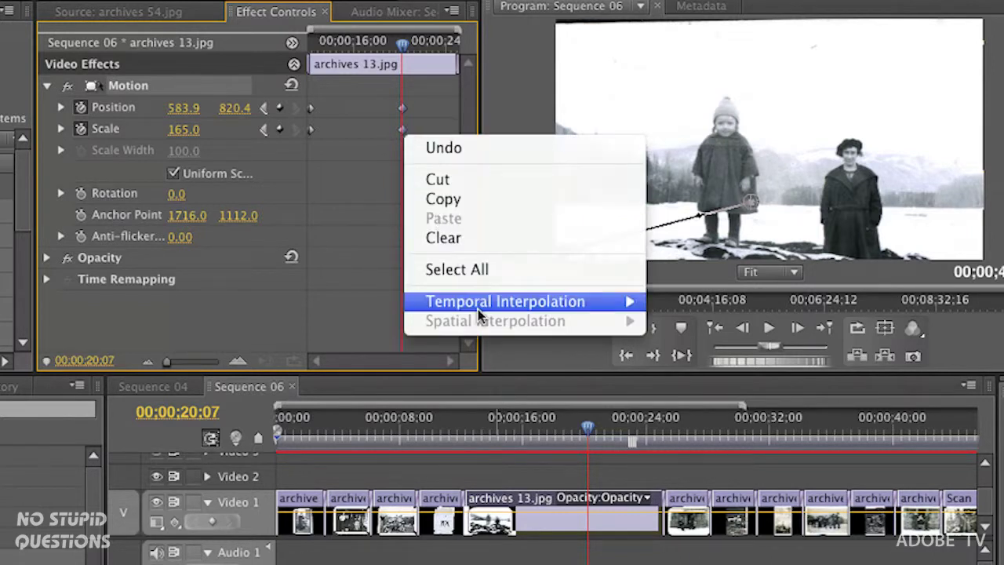
mouse_move(484, 314)
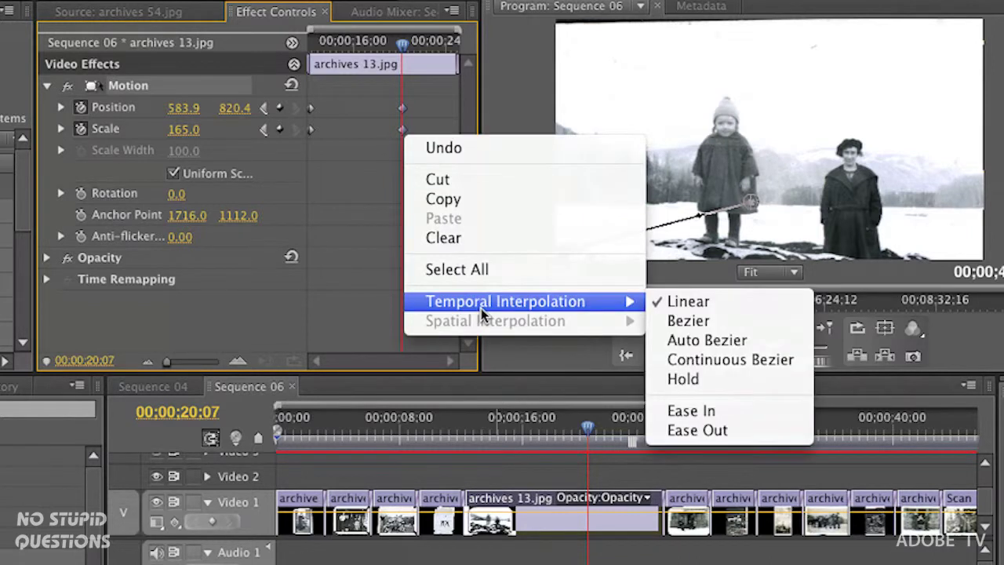
click(732, 412)
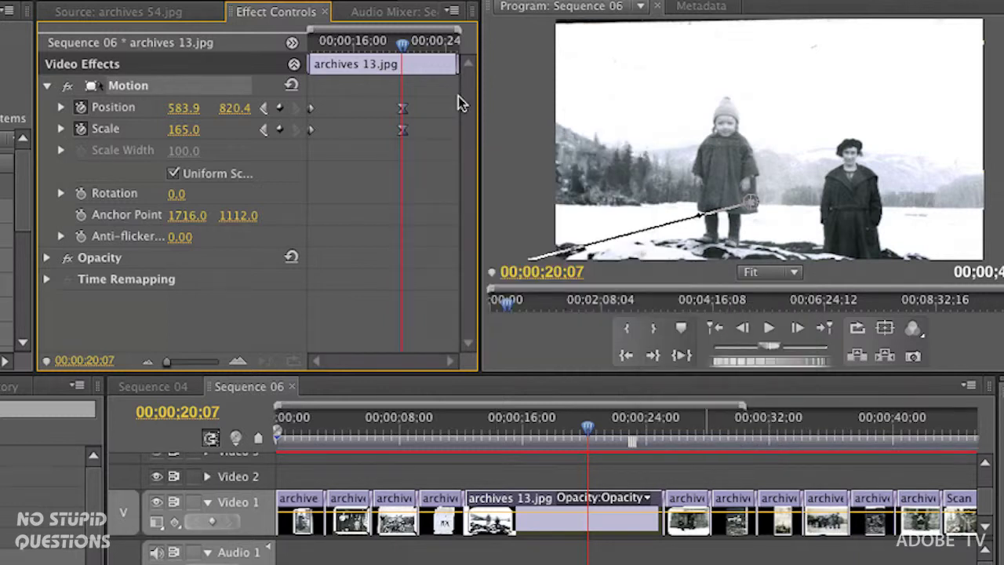
Step: Play back the eased pan-and-zoom twice from earlier points to check the motion
drag(401, 43, 364, 41)
key(space)
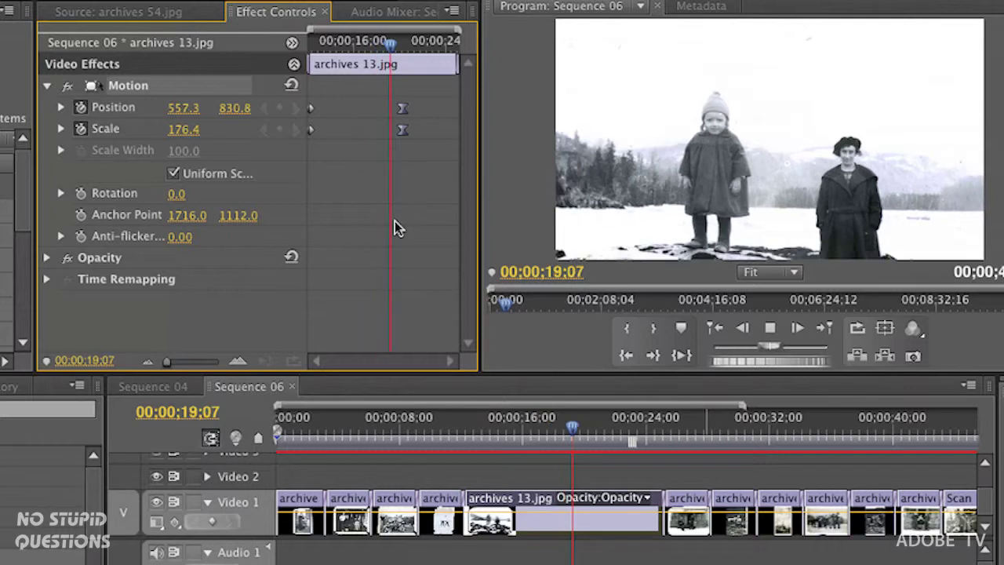
key(space)
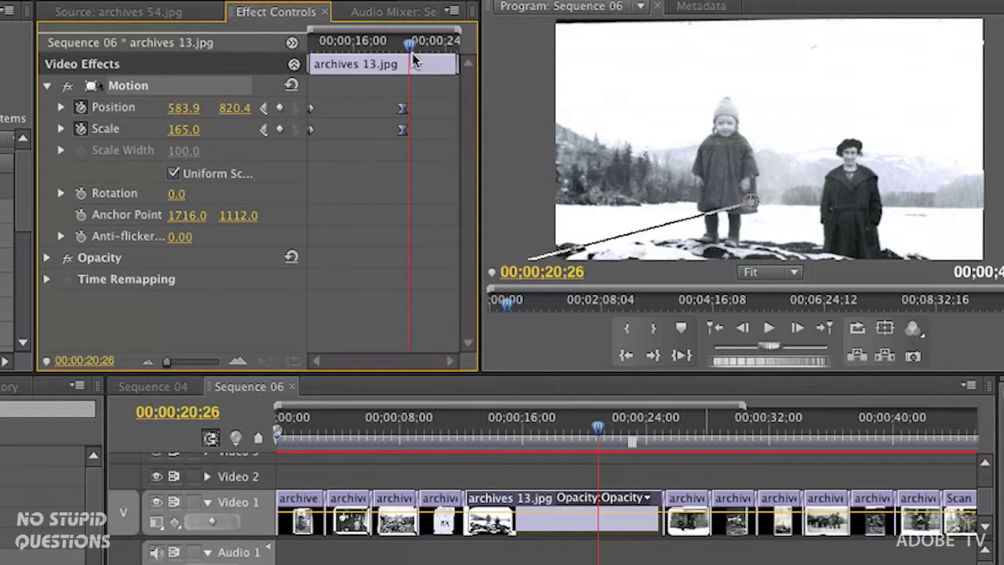
drag(405, 48, 382, 52)
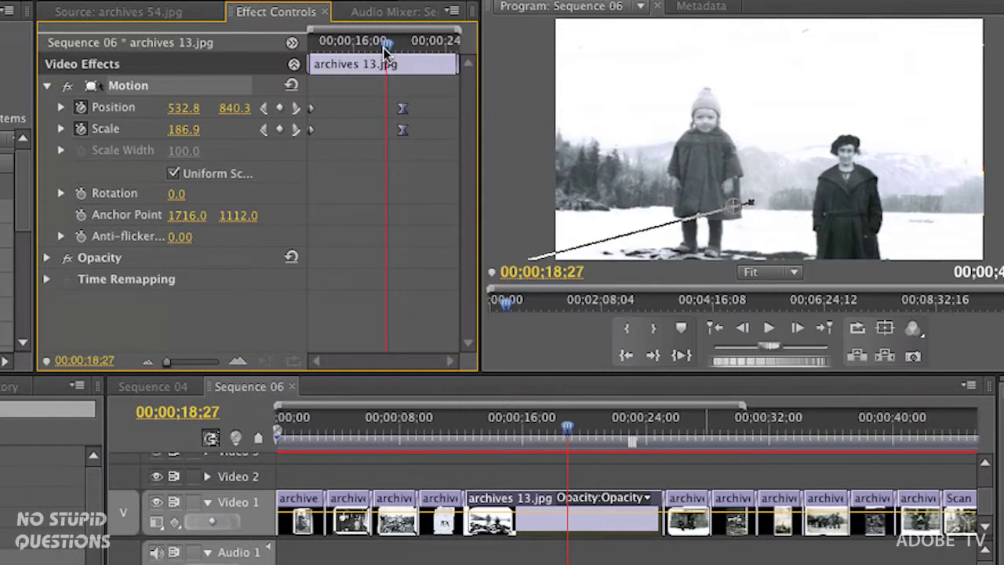
key(space)
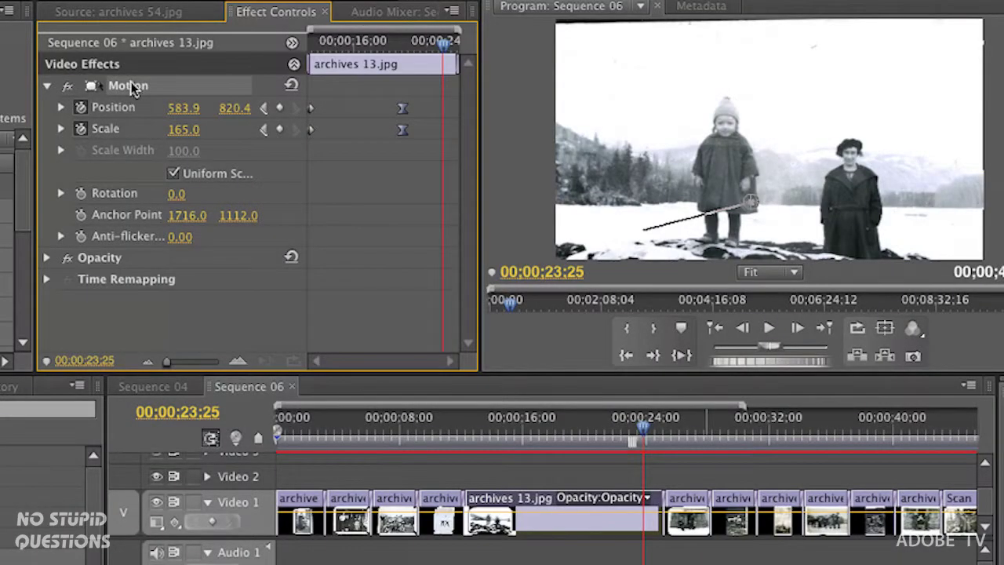
Step: Start a preset from the Motion effect of archives 13.jpg, naming it 'zoom out slow hold'
right_click(134, 87)
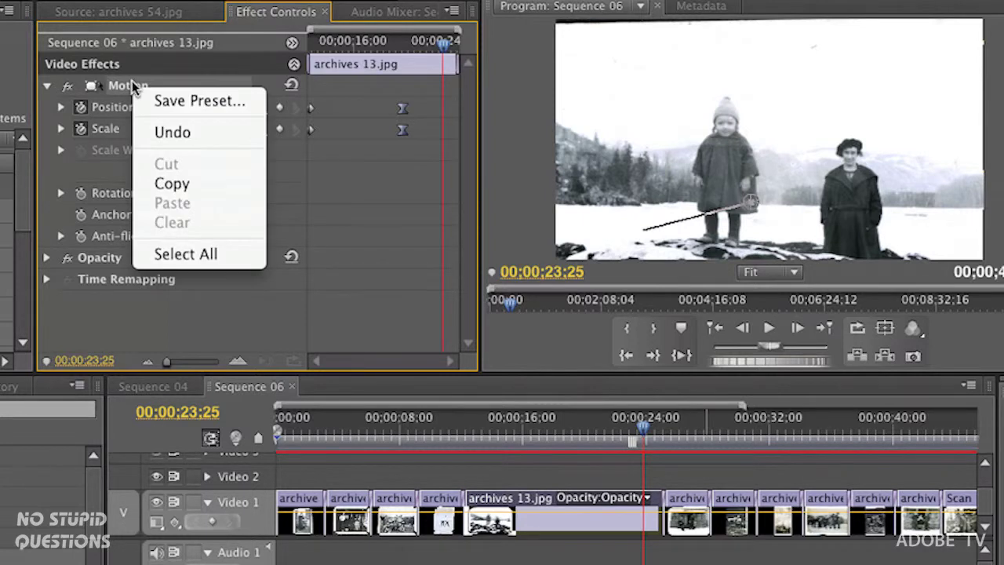
click(132, 83)
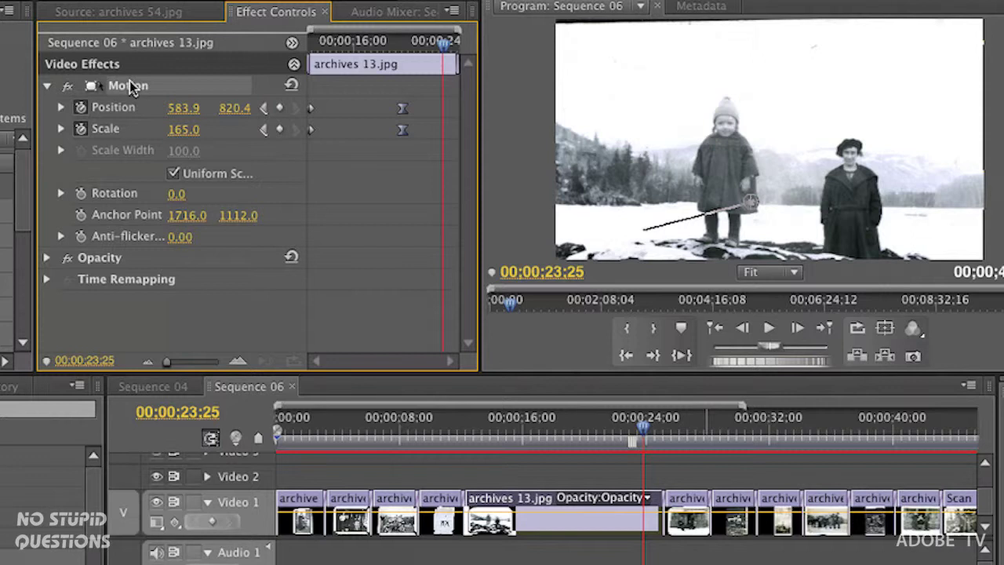
right_click(131, 82)
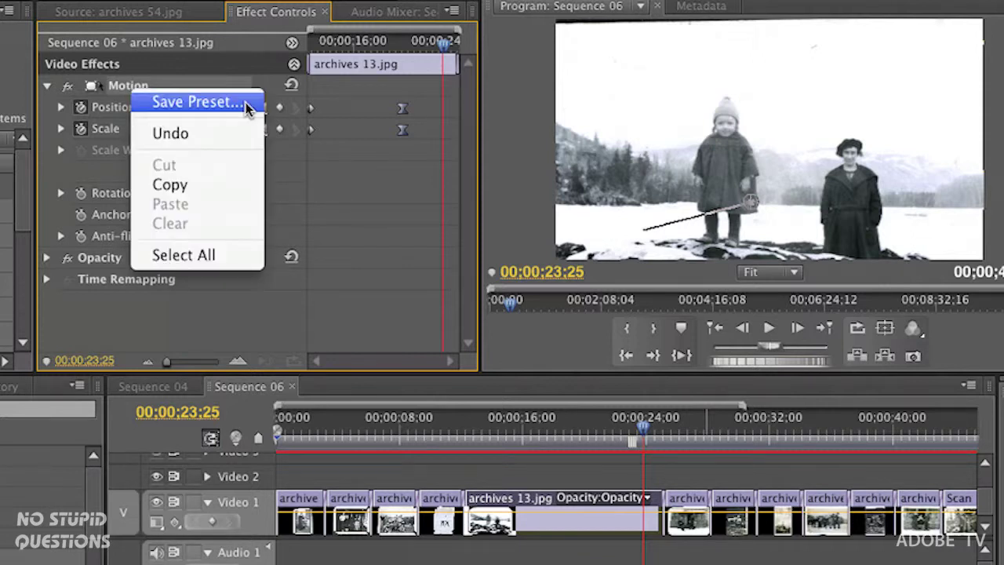
click(198, 102)
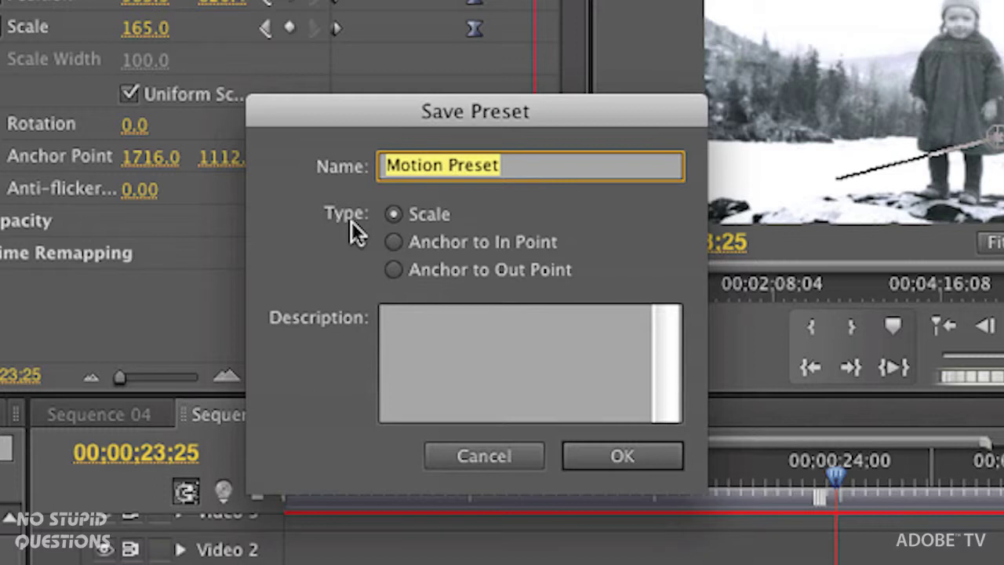
text(zoom out)
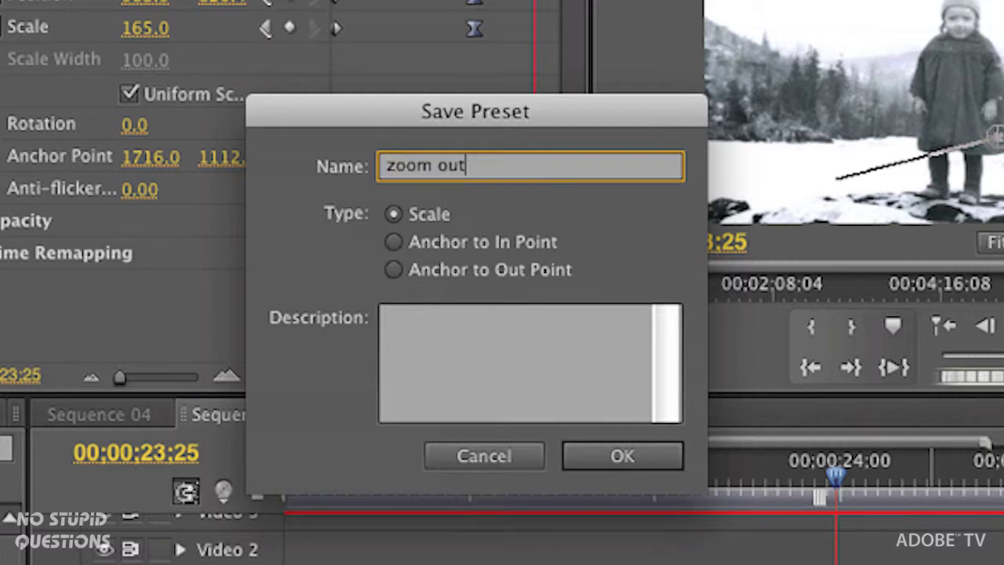
text( slow h)
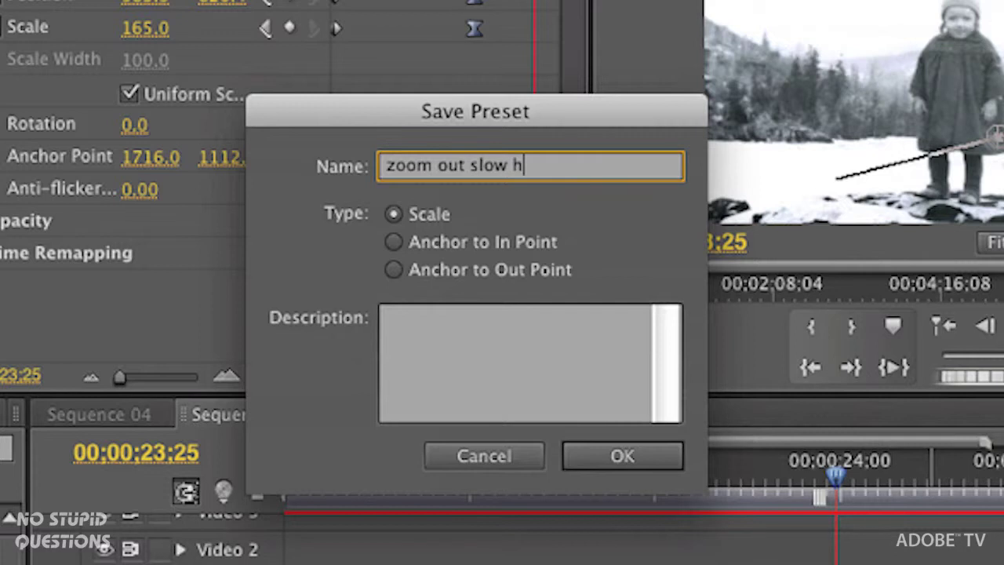
text(old)
Step: Save the 'zoom out slow hold' preset and apply it to the archives 15.jpg clip
click(631, 458)
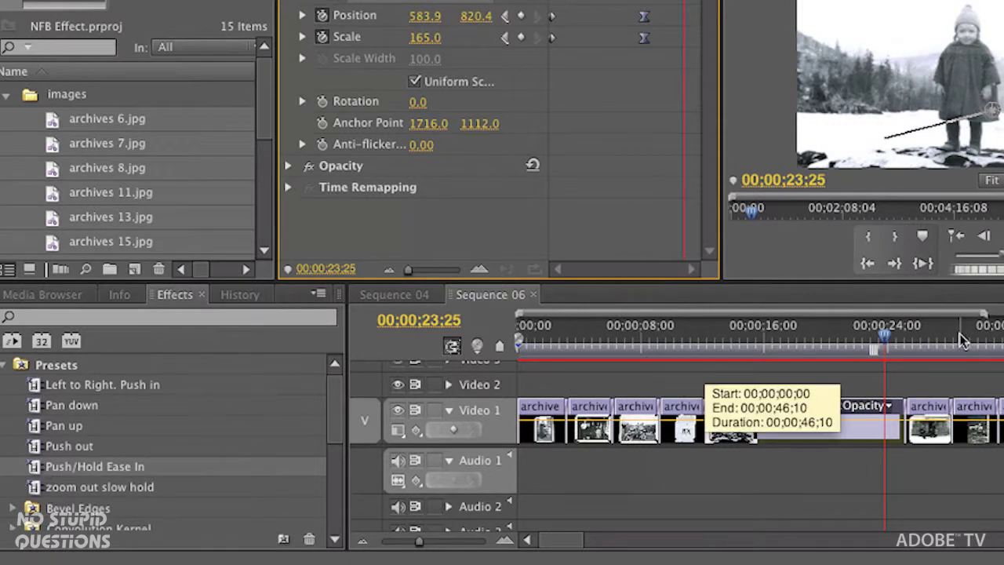
drag(963, 339, 932, 337)
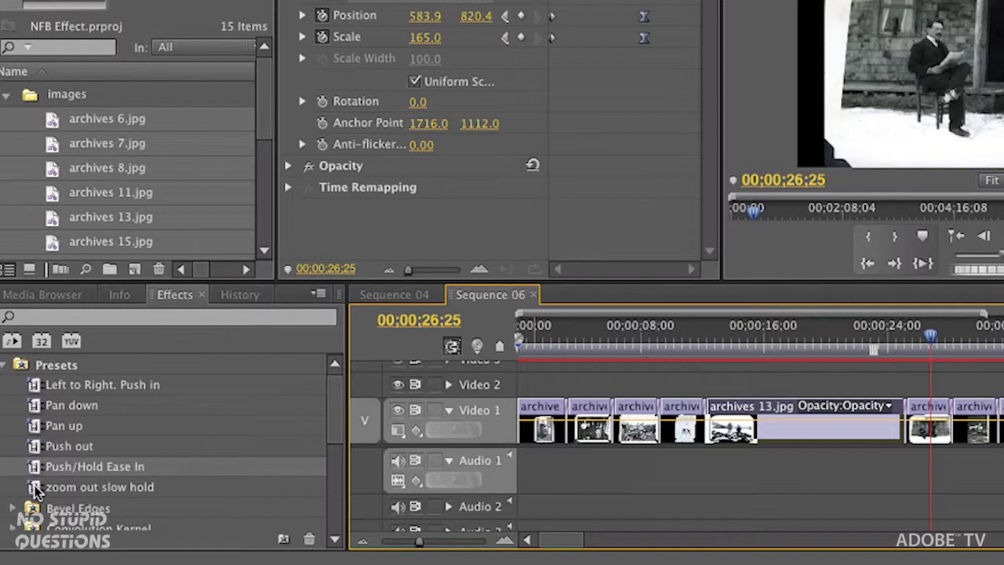
drag(35, 488, 918, 412)
click(927, 337)
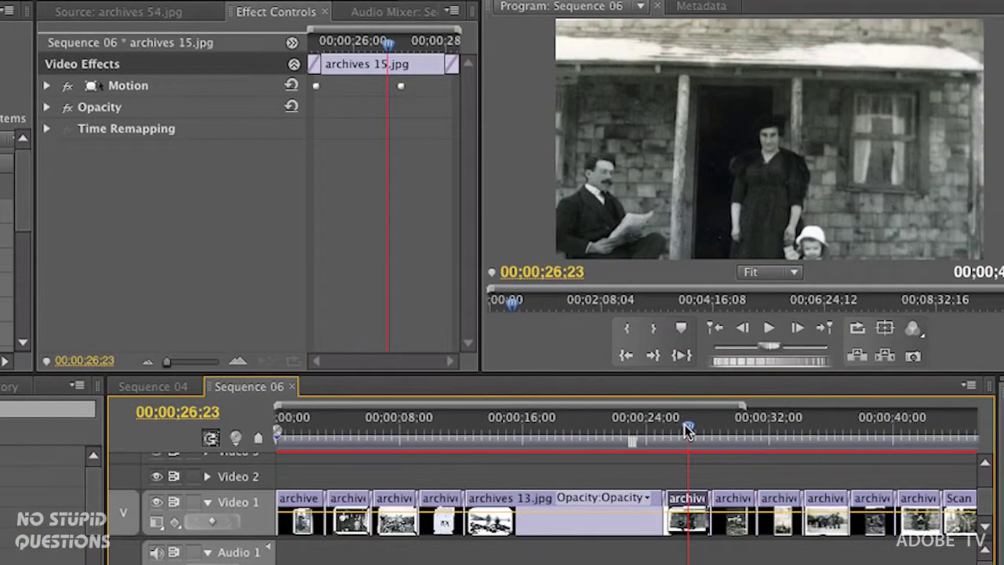
Step: Preview the motion on archives 15.jpg and the following clips, then switch to Sequence 04
mouse_move(687, 430)
mouse_down()
mouse_move(671, 430)
mouse_move(696, 430)
mouse_up()
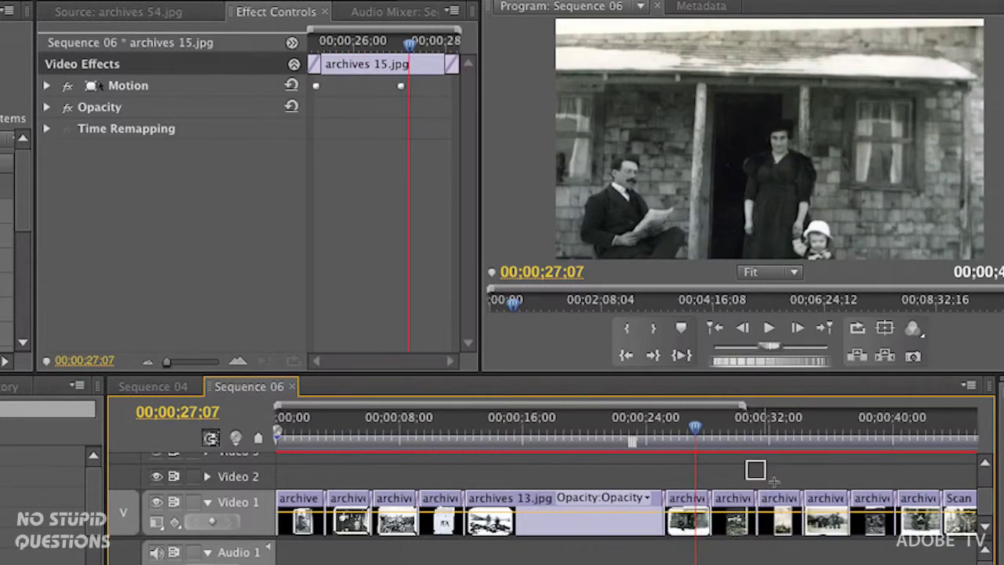
drag(766, 479, 919, 549)
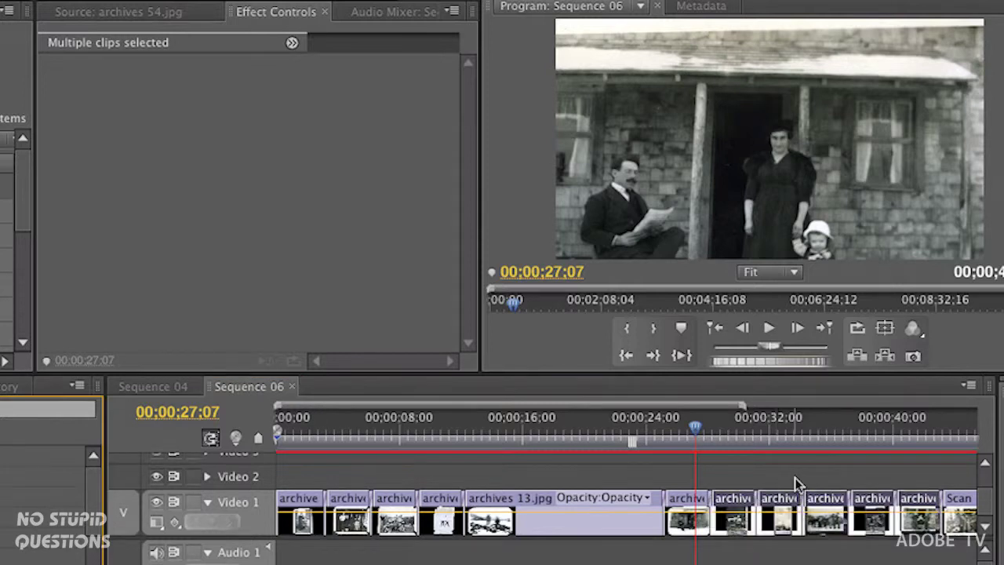
drag(728, 438, 854, 435)
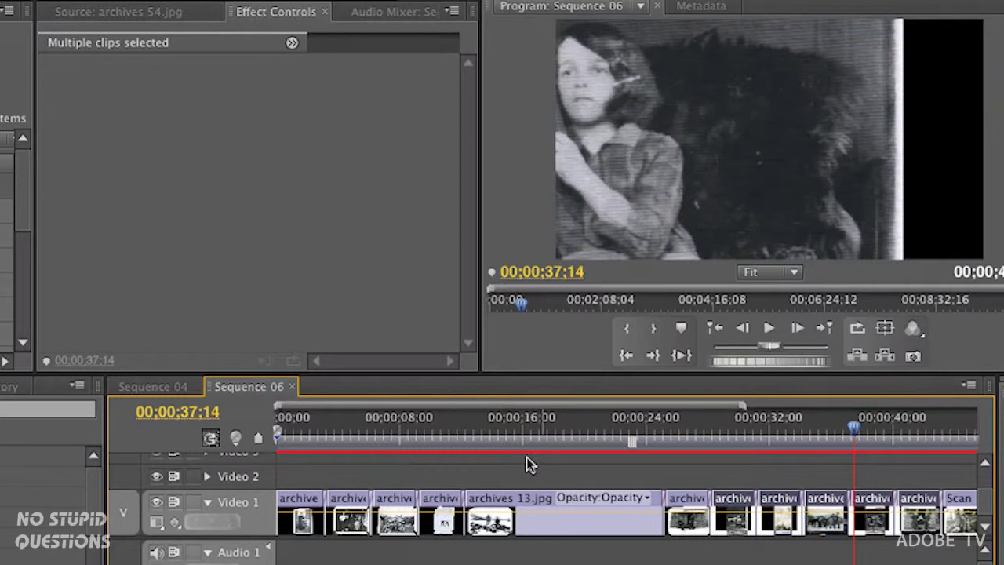
click(180, 386)
click(502, 435)
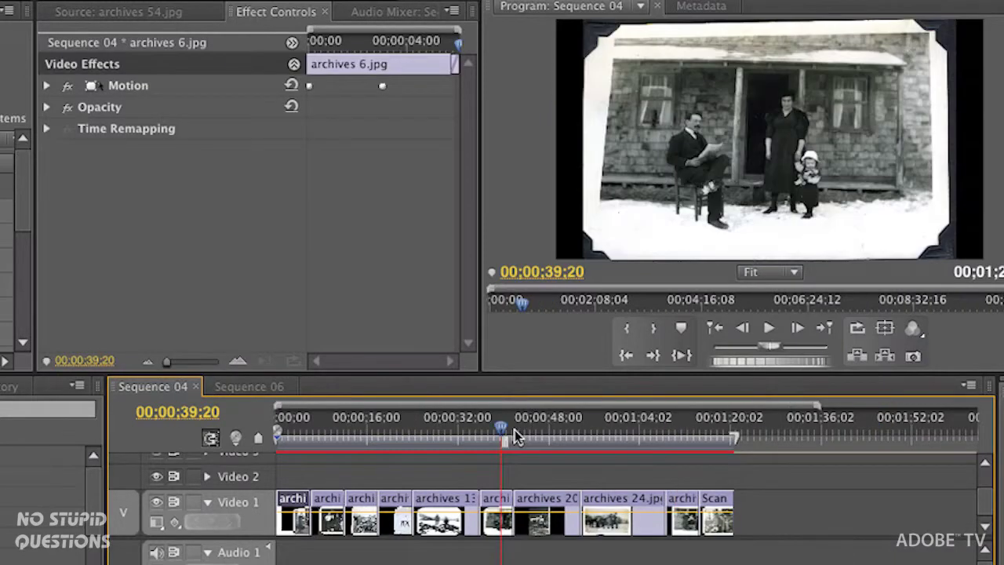
drag(516, 437, 597, 435)
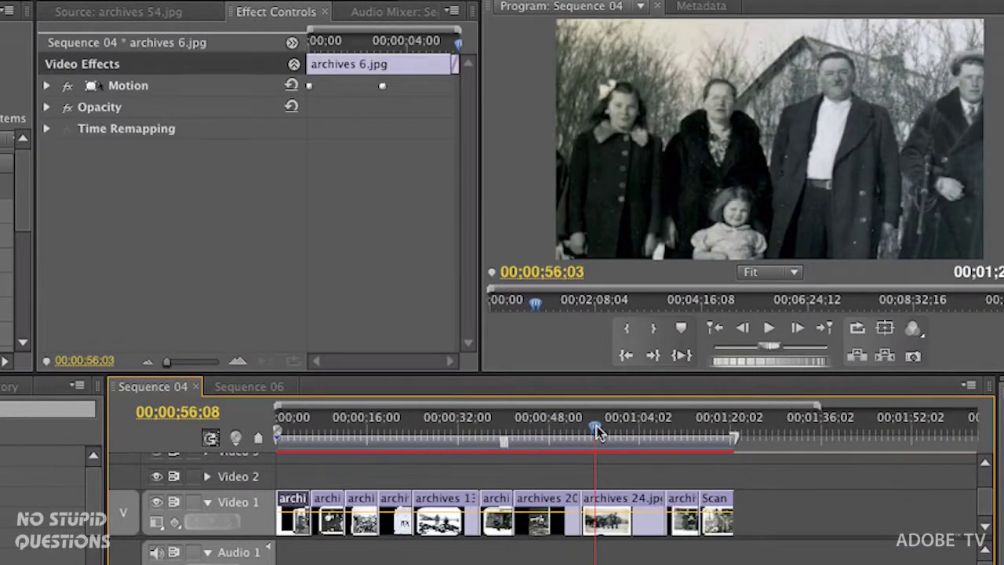